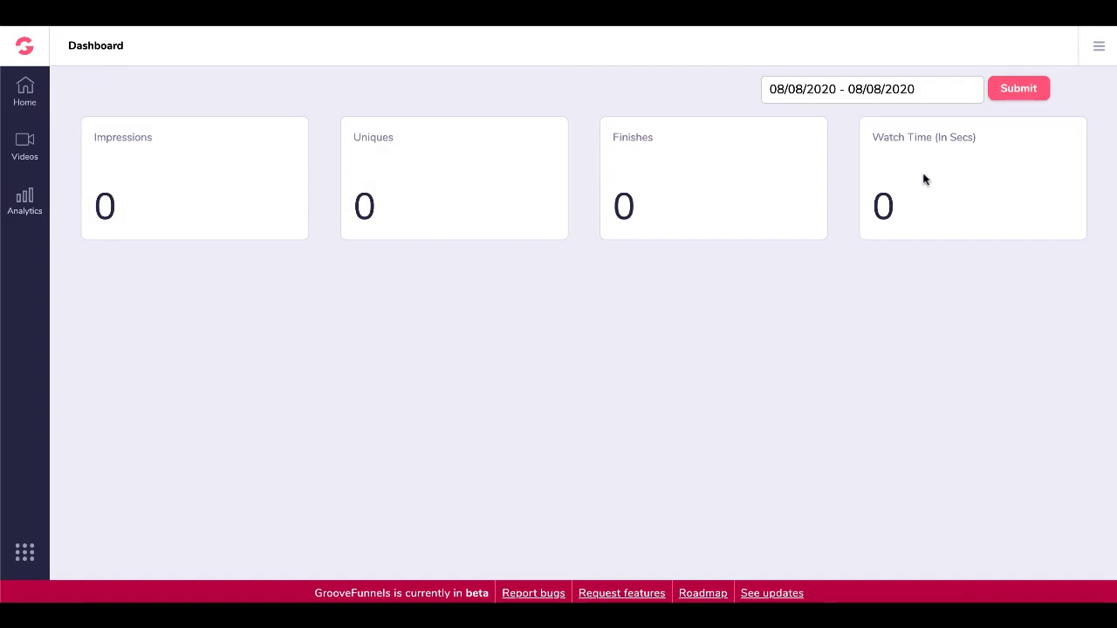
# Open the Videos library to see the existing test123 video.
pyautogui.click(27, 149)
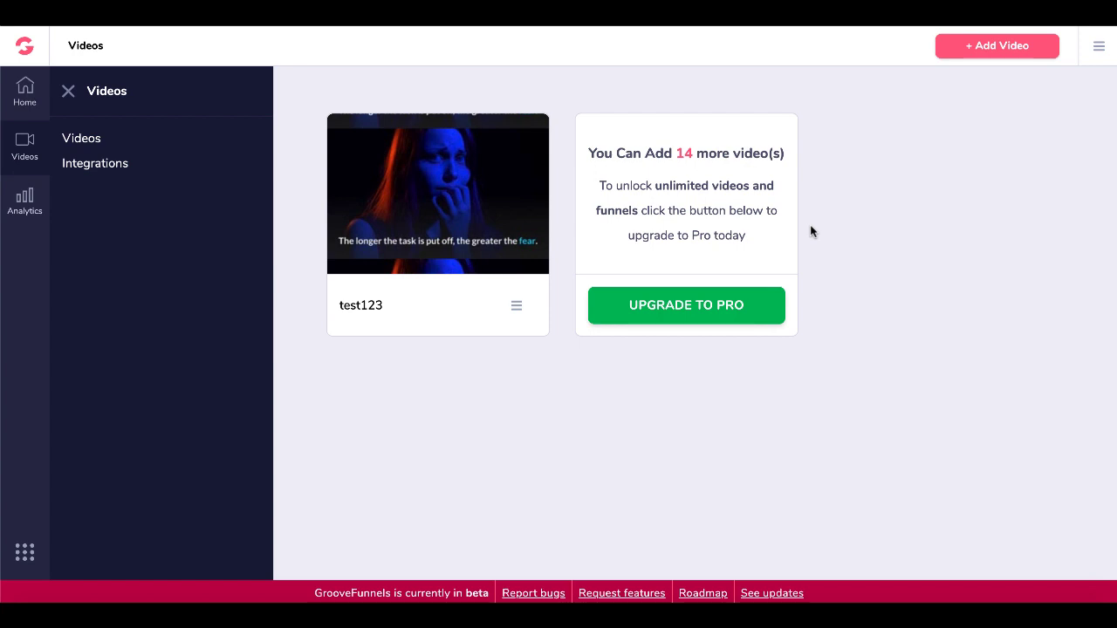
# Review the 30MM Groove Video storage and 30mmgarry encoder integrations, then begin adding S3 storage.
pyautogui.click(119, 167)
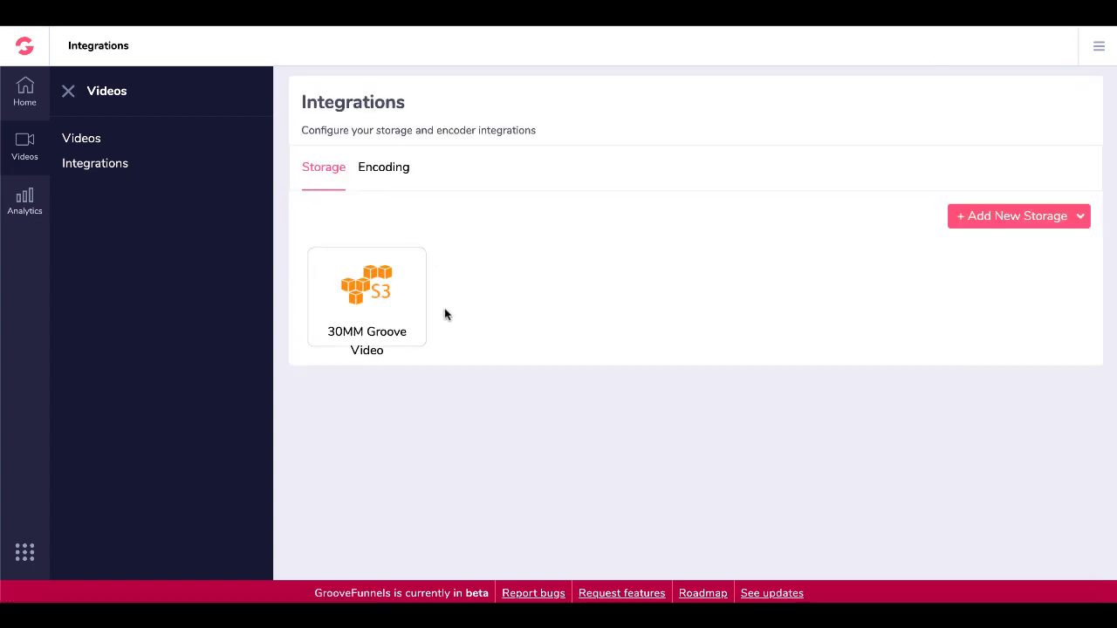
pyautogui.click(1022, 225)
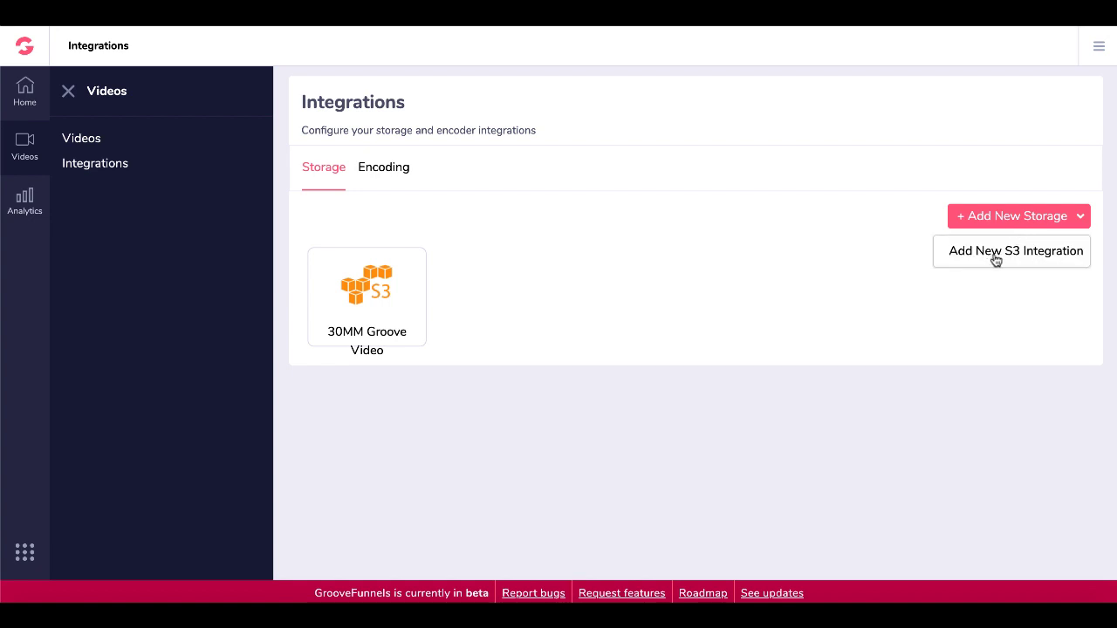
pyautogui.click(403, 173)
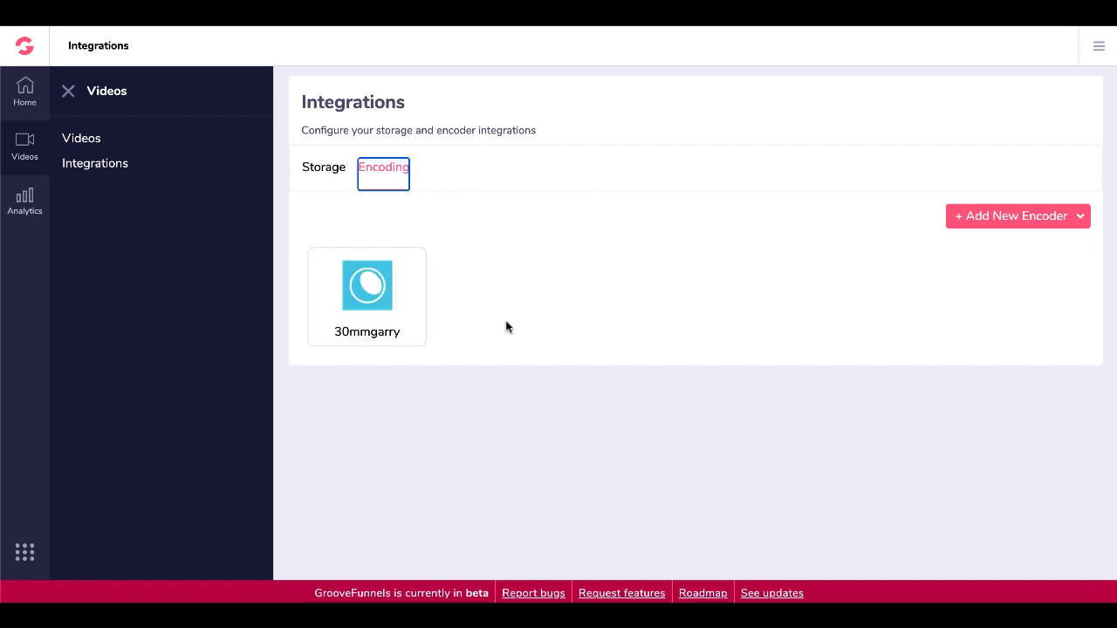
pyautogui.click(984, 226)
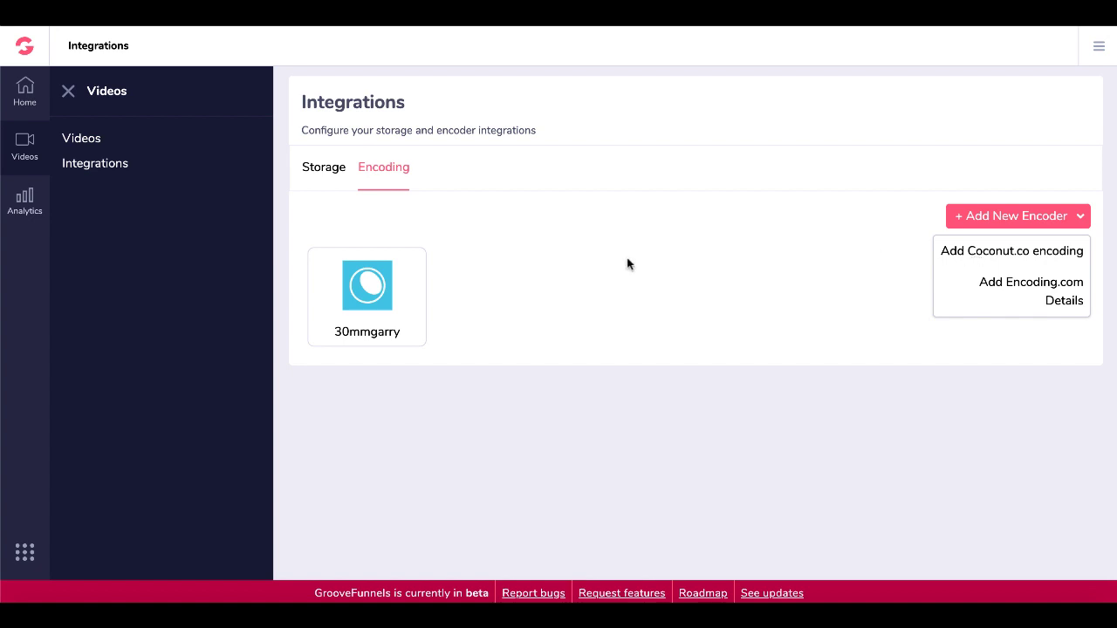
pyautogui.click(328, 169)
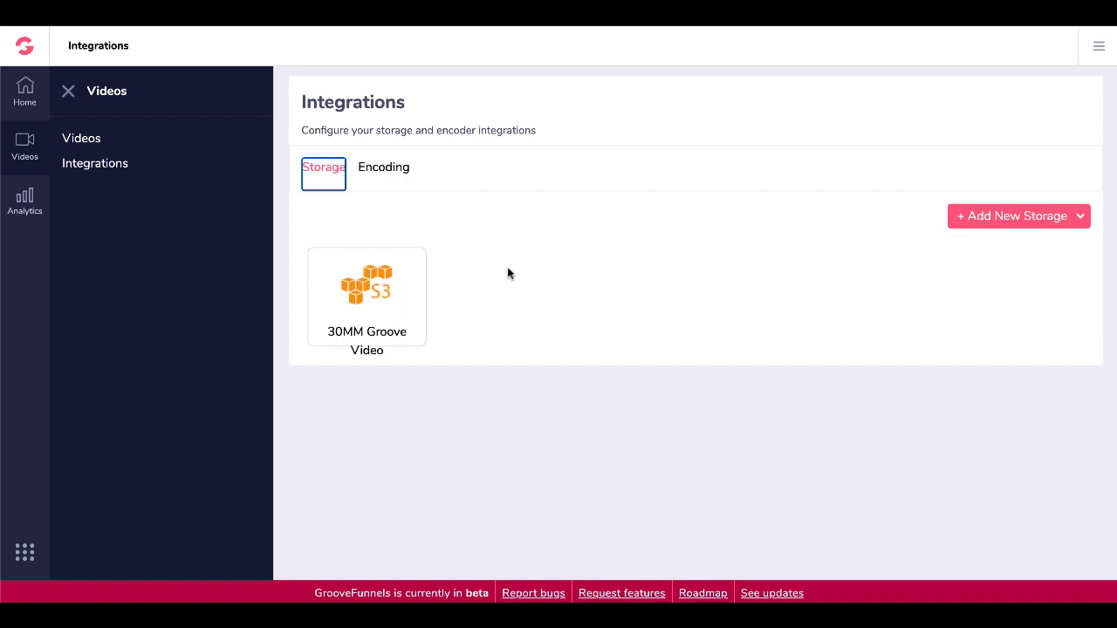
pyautogui.click(979, 222)
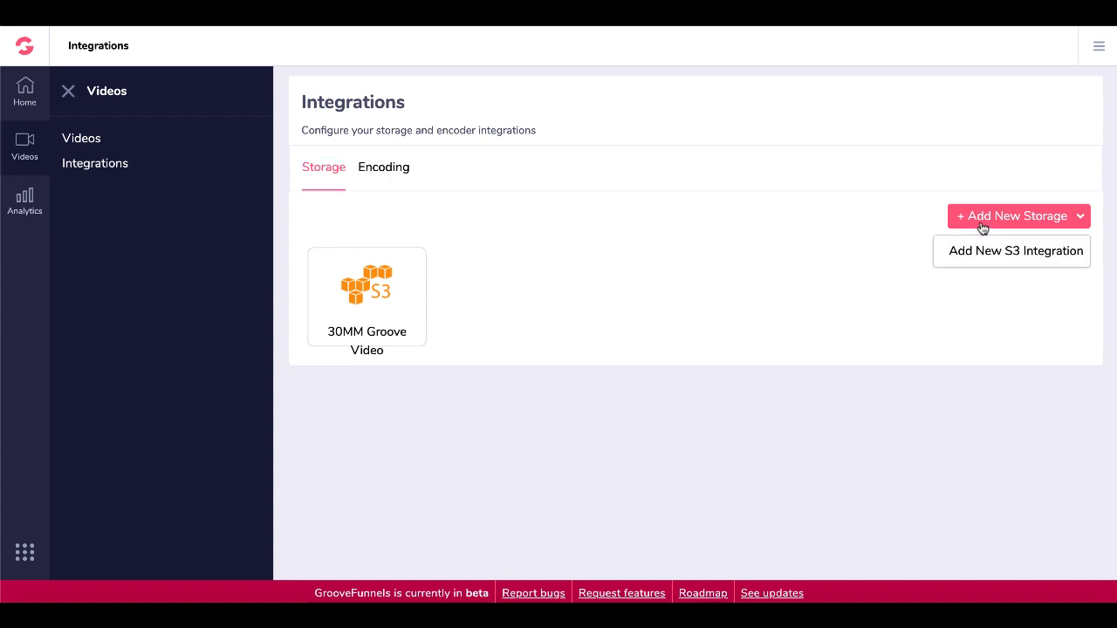
pyautogui.click(977, 248)
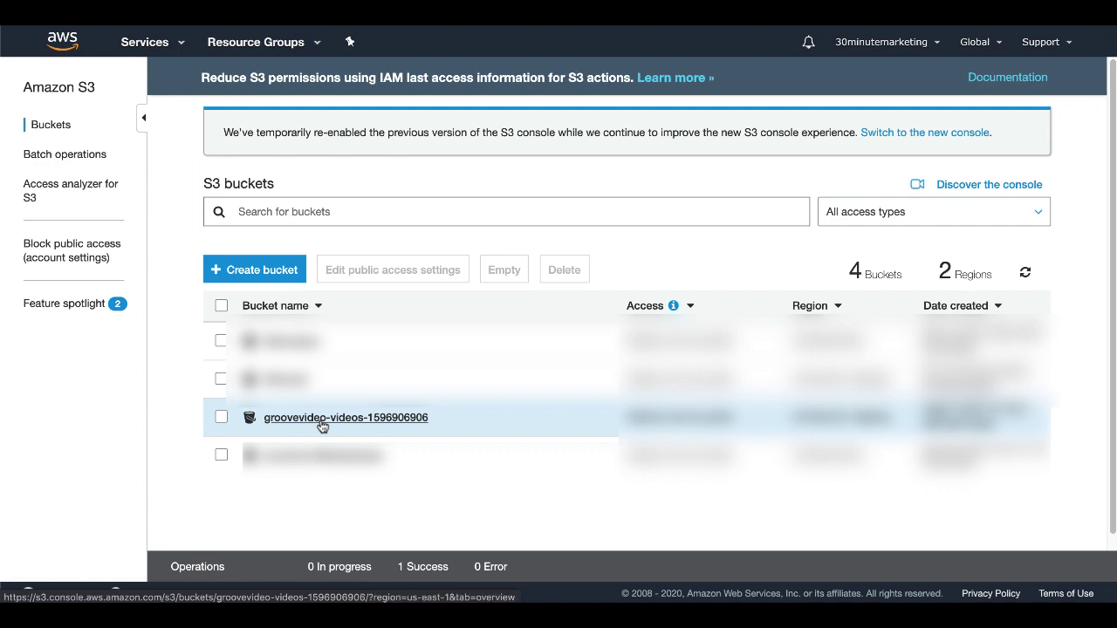
pyautogui.click(320, 422)
pyautogui.click(221, 382)
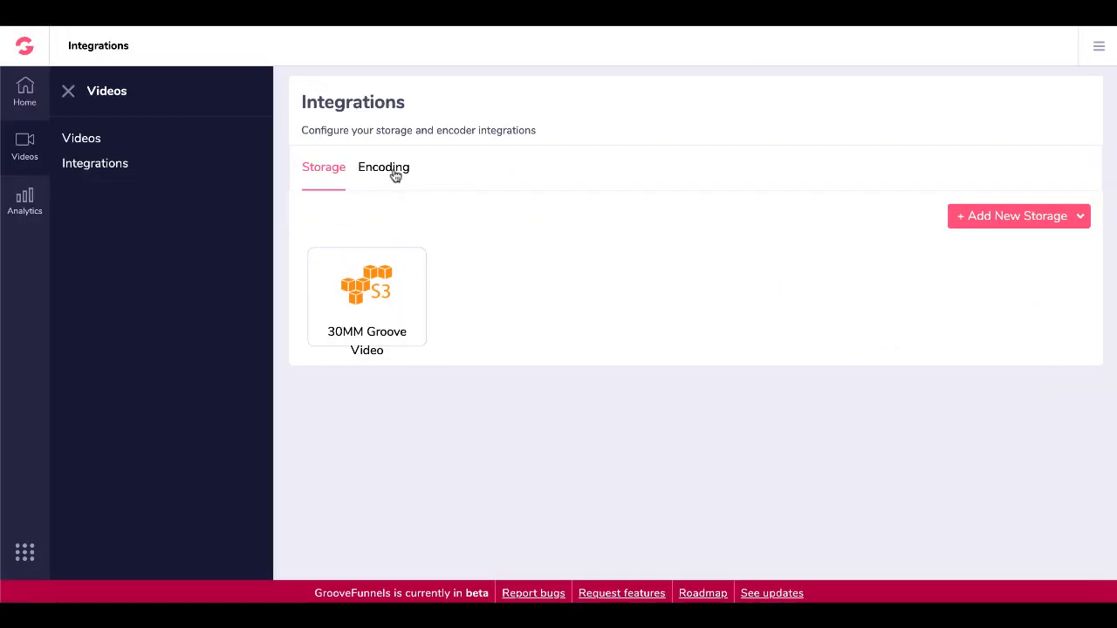
# Start adding a Coconut.co encoder account from the Encoding integrations.
pyautogui.click(395, 174)
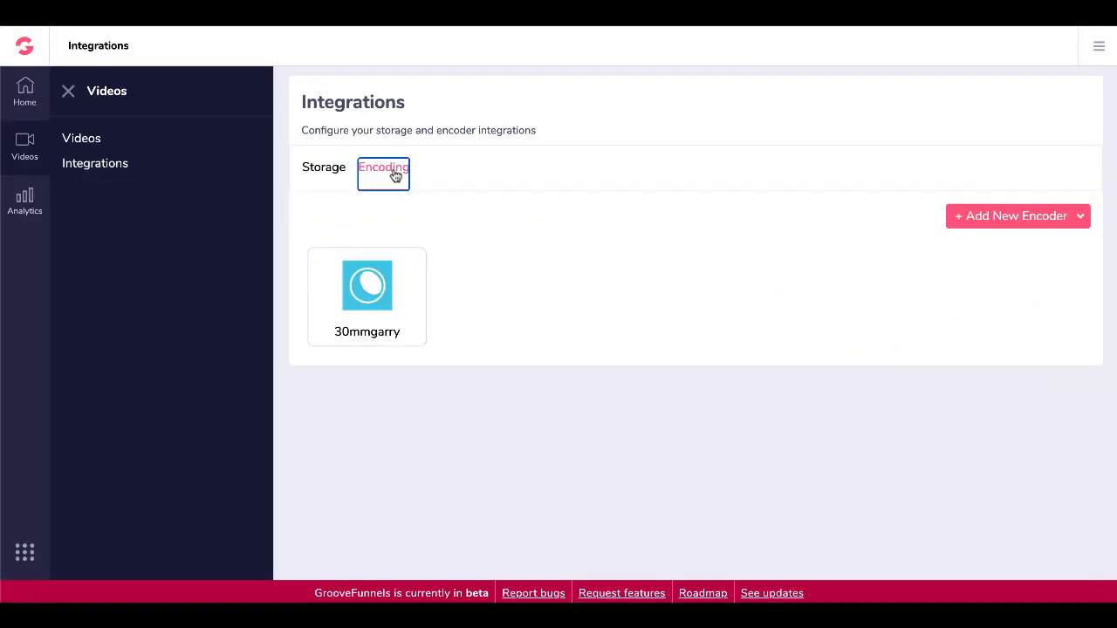
pyautogui.click(1004, 217)
pyautogui.click(987, 257)
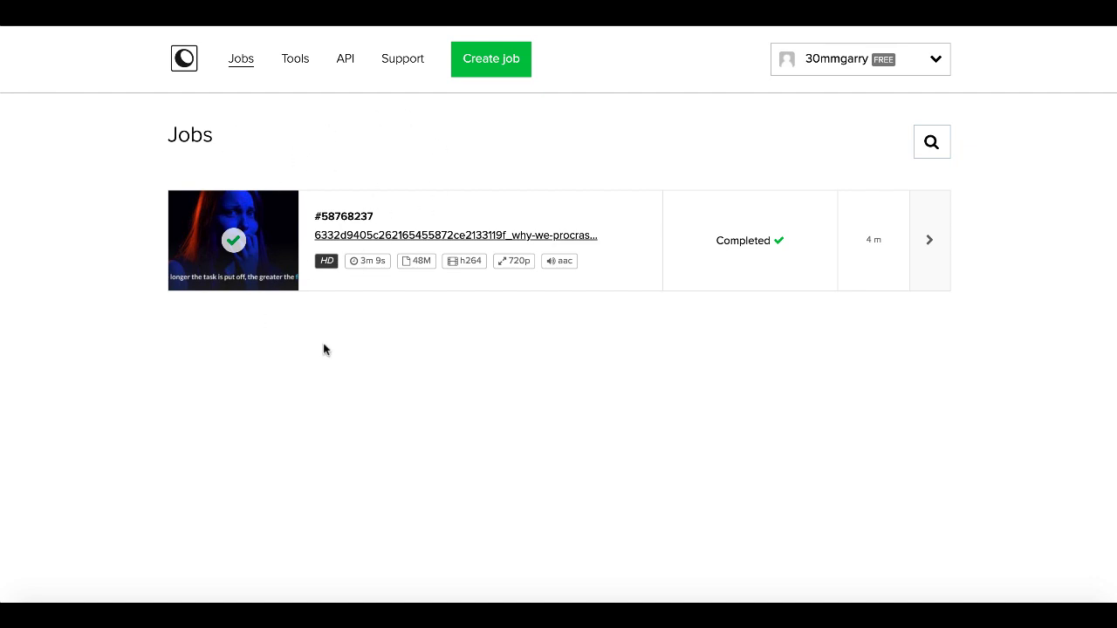
pyautogui.click(347, 62)
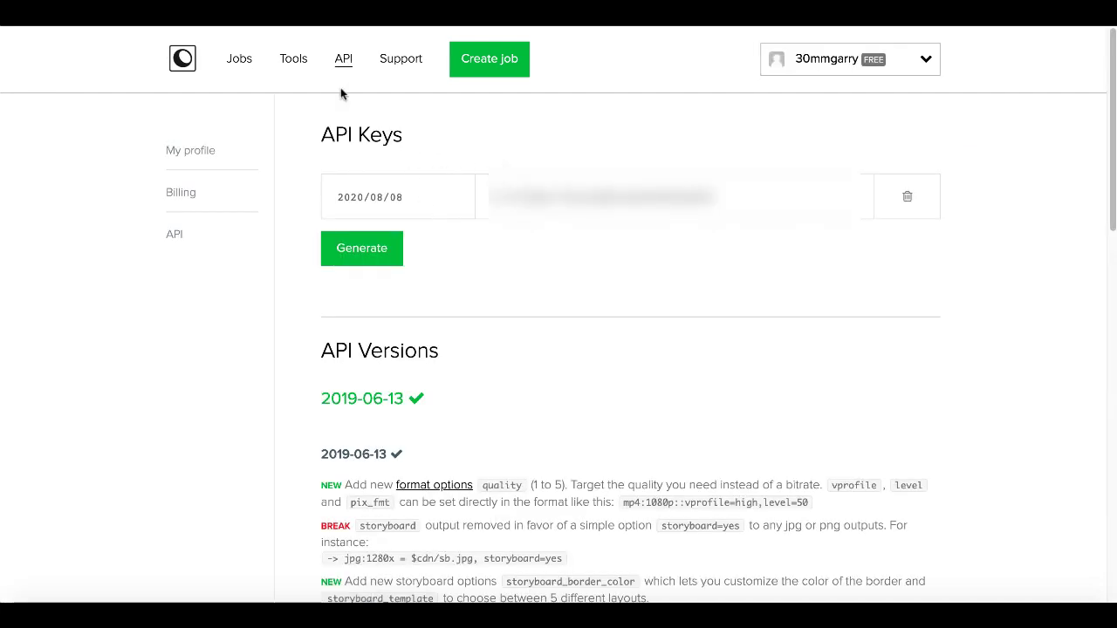
pyautogui.click(245, 61)
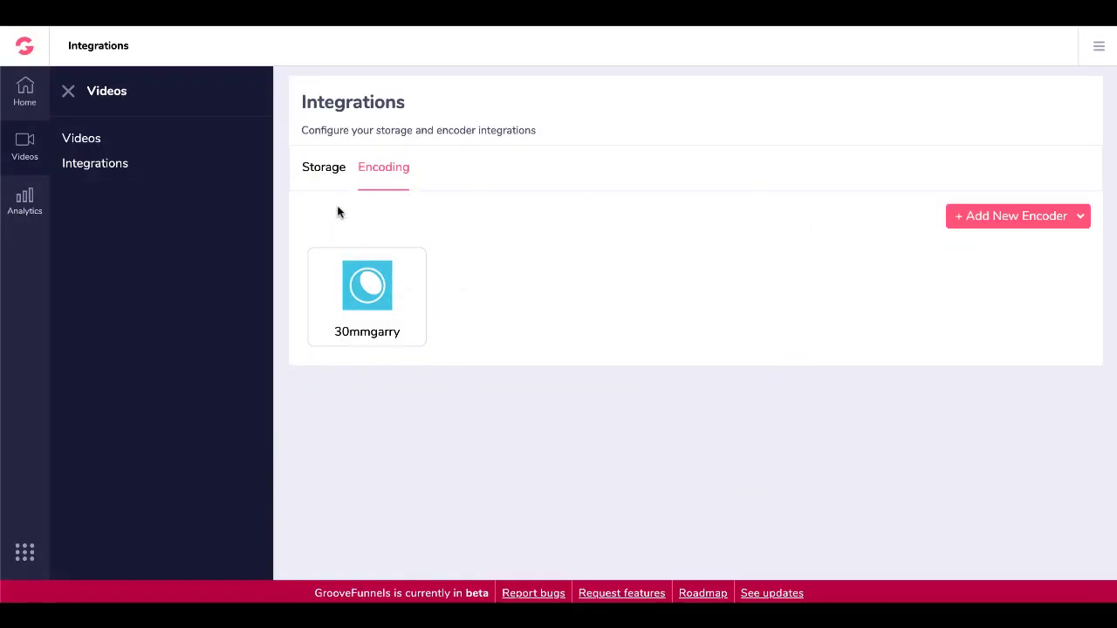
# Add a video in the Videos library named test12345 with description test12345.
pyautogui.click(319, 169)
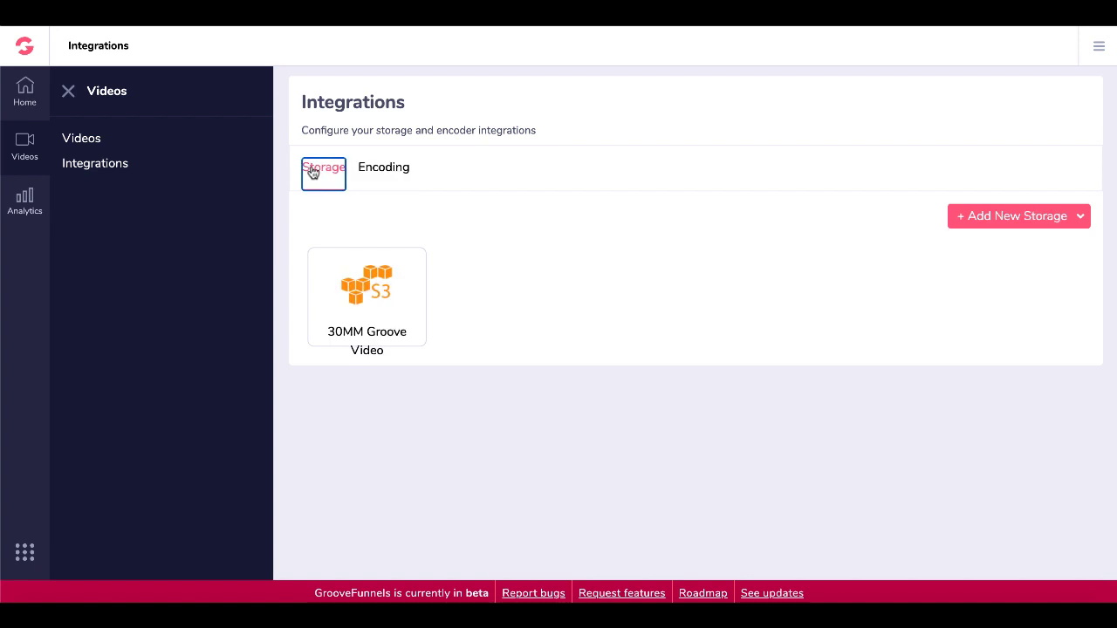
pyautogui.click(83, 137)
pyautogui.moveTo(465, 218)
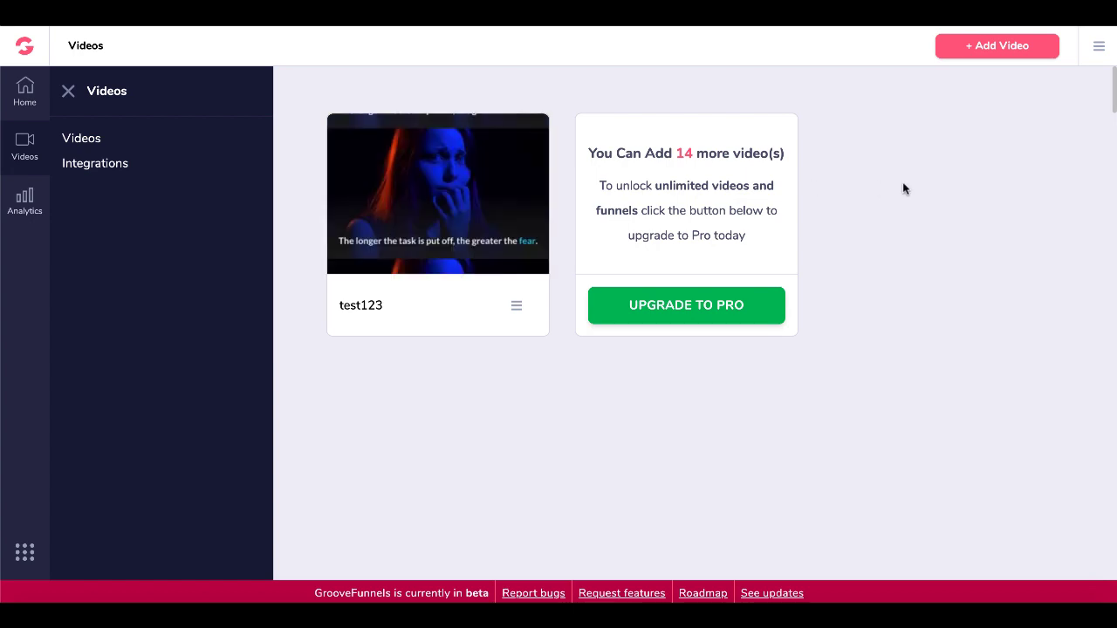
pyautogui.click(979, 52)
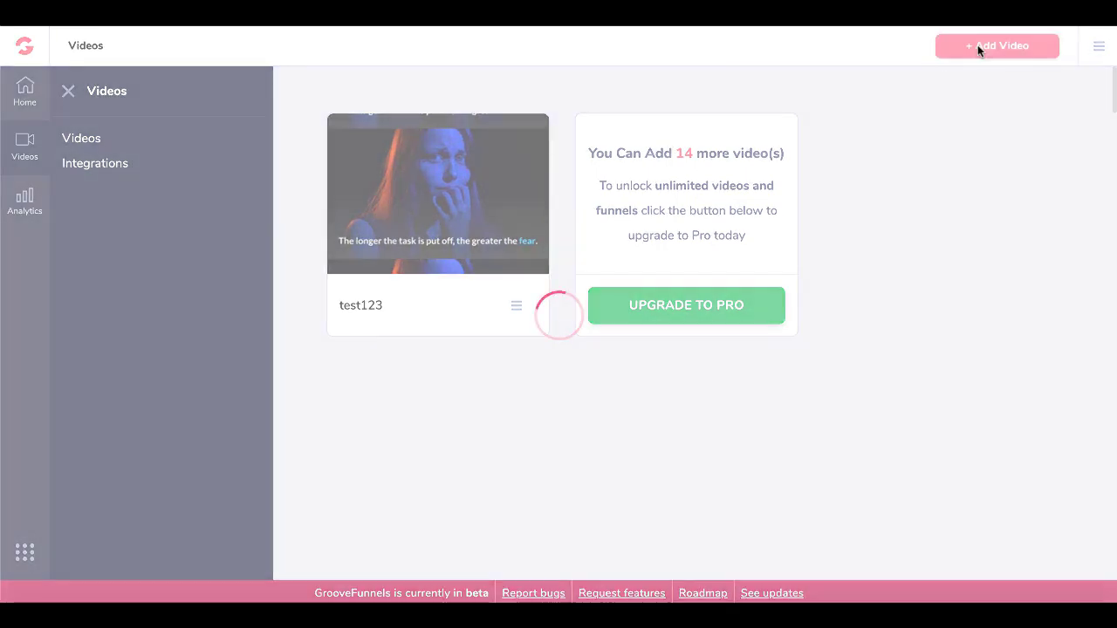
pyautogui.click(429, 287)
pyautogui.write('test12345tes')
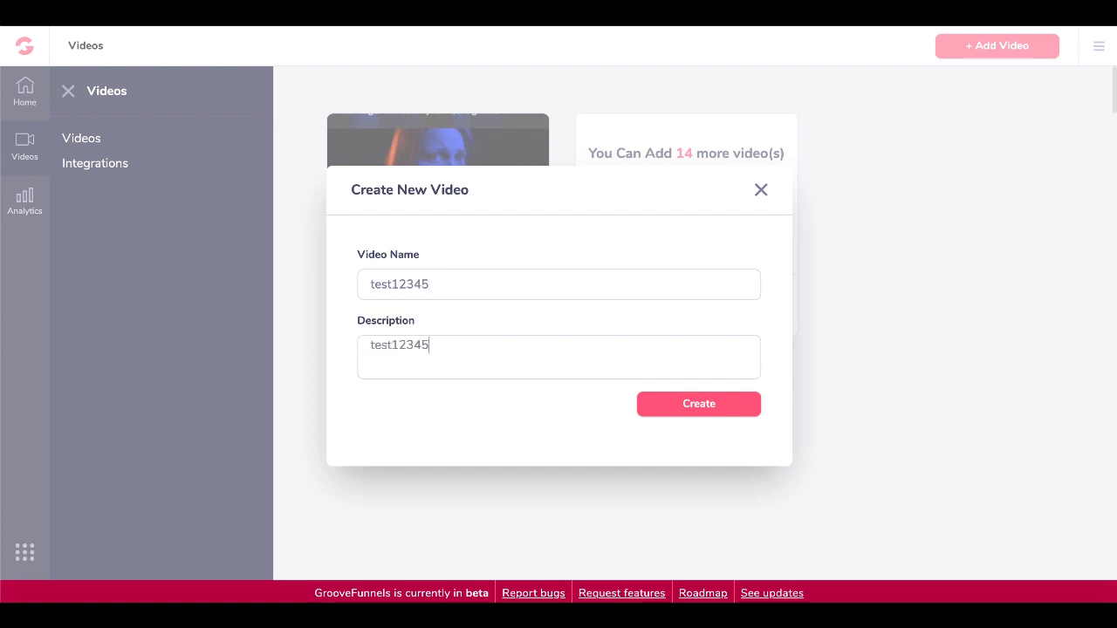
pyautogui.click(693, 404)
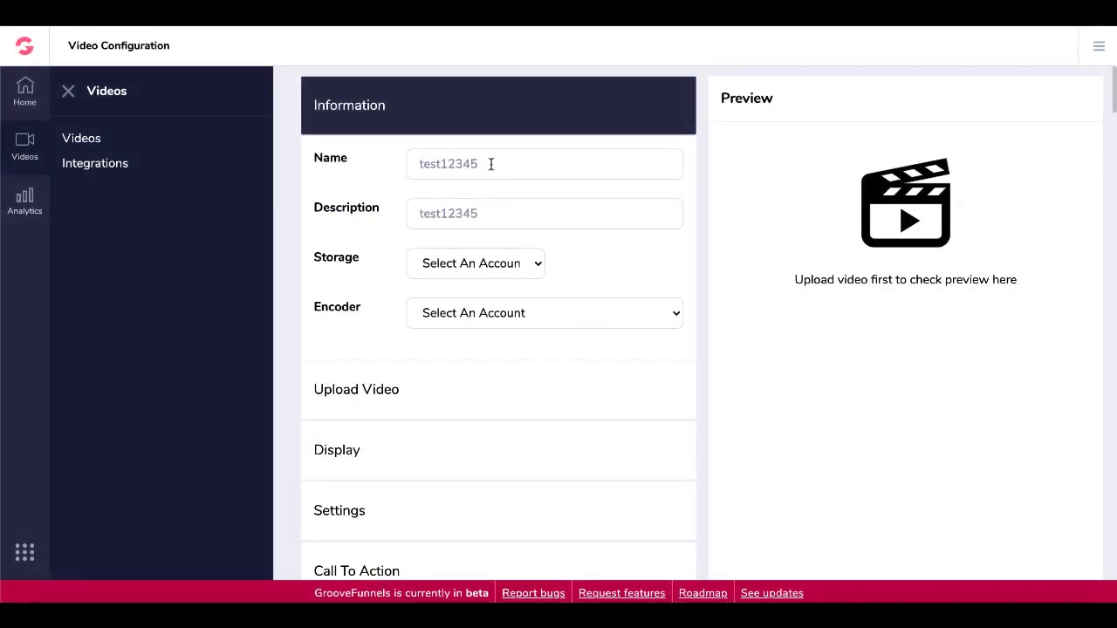
# Store the video on 30MM Groove Video in a new folder 30mmgroovetest123.
pyautogui.click(523, 264)
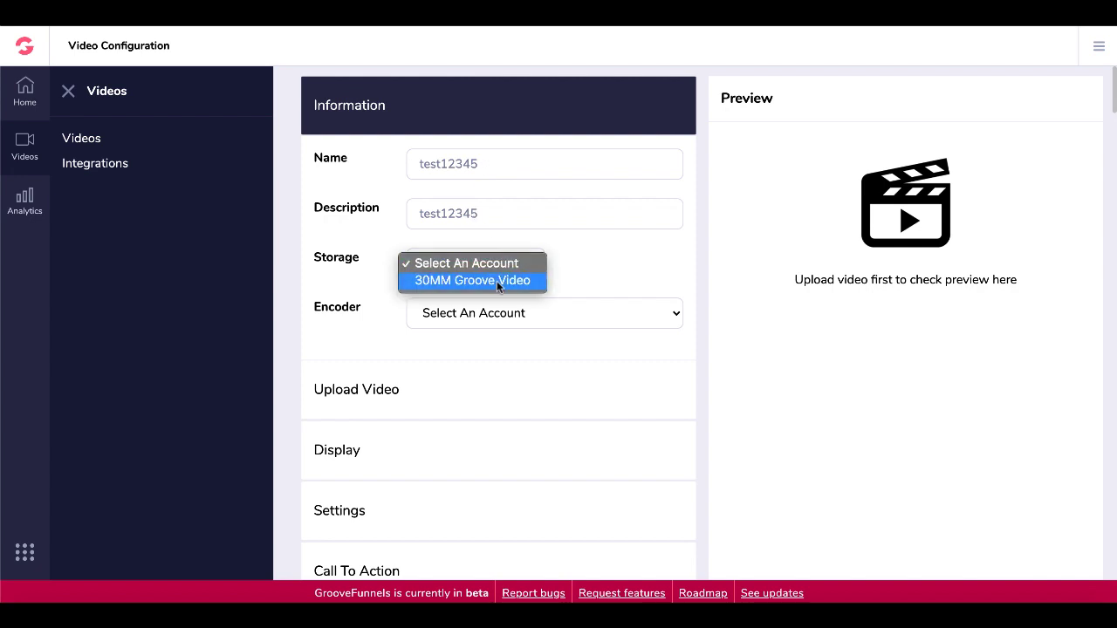
pyautogui.click(496, 281)
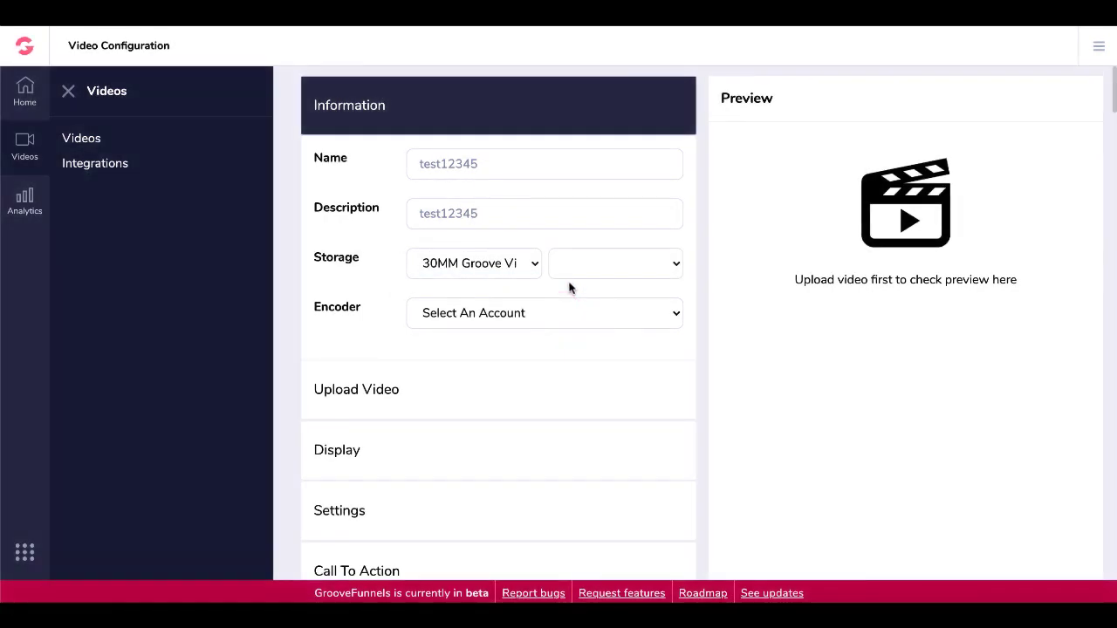
pyautogui.click(636, 276)
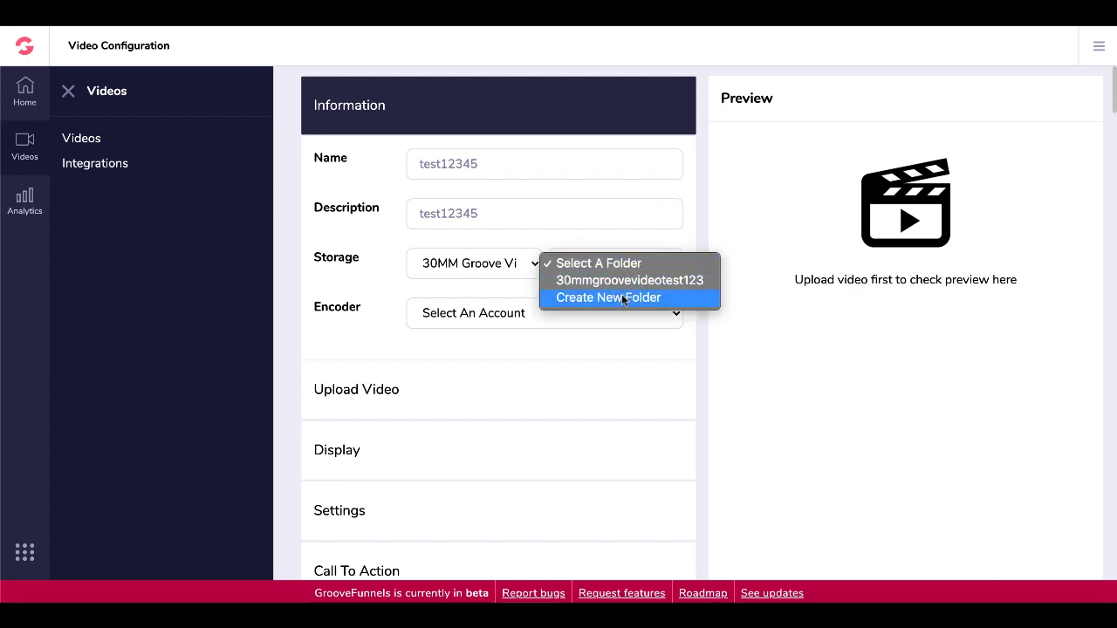
pyautogui.click(623, 301)
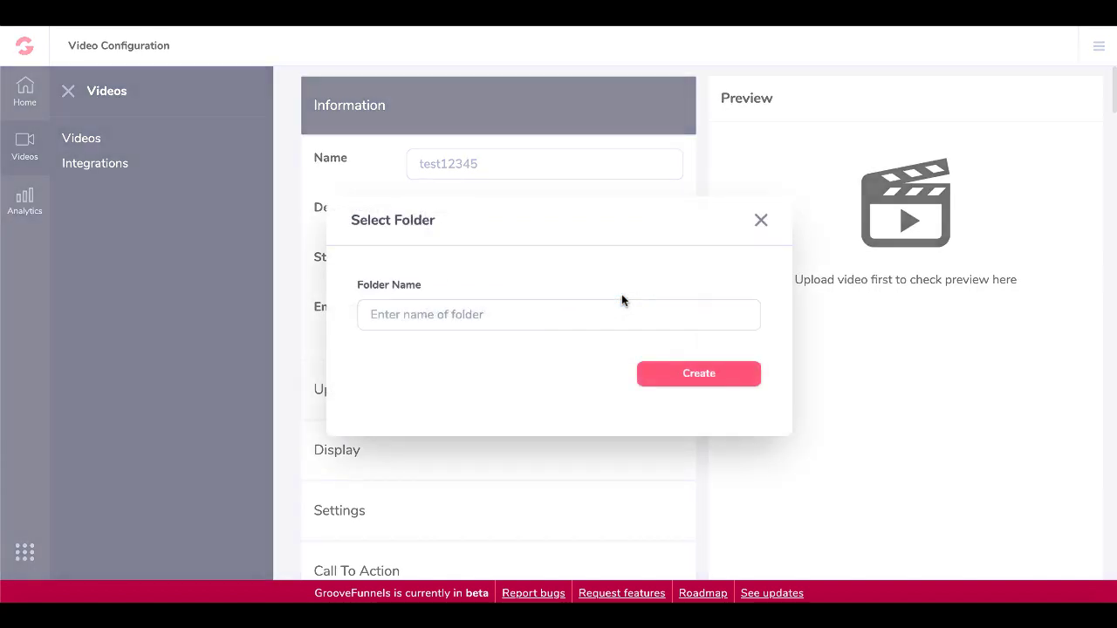
pyautogui.write('30mmgroovetest12345')
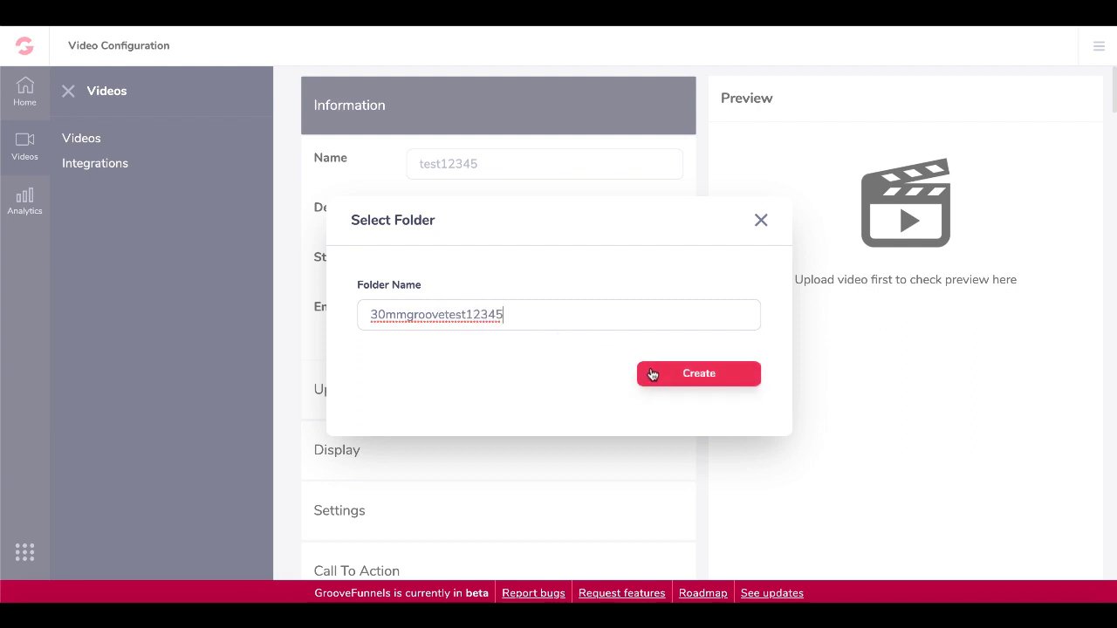
pyautogui.click(653, 374)
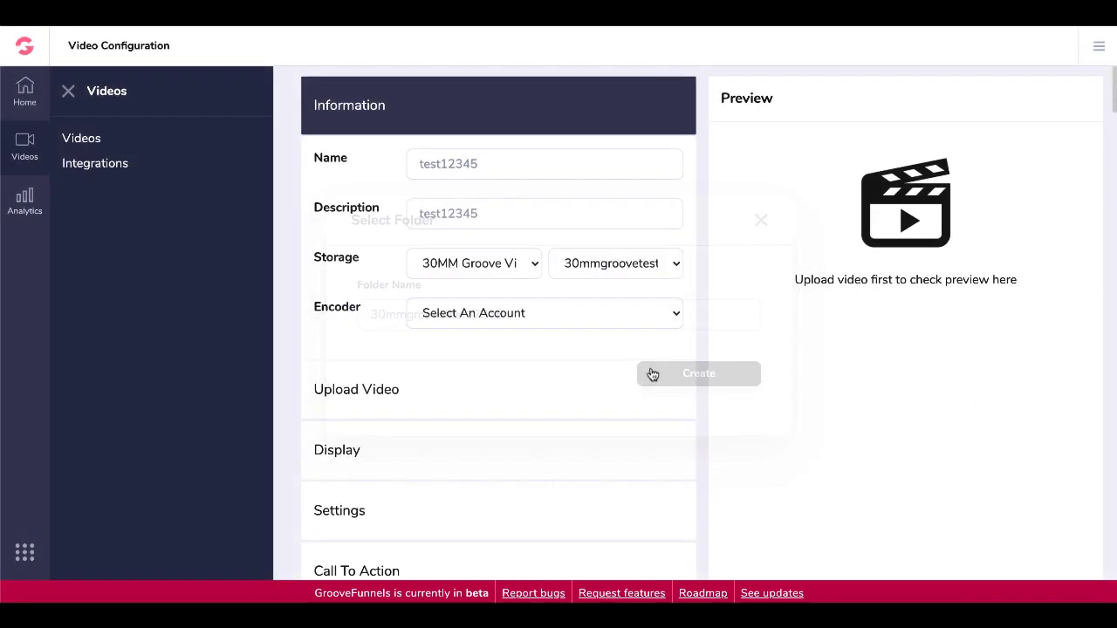
# Choose the 30mmgarry encoder and expand the Upload Video area.
pyautogui.click(533, 314)
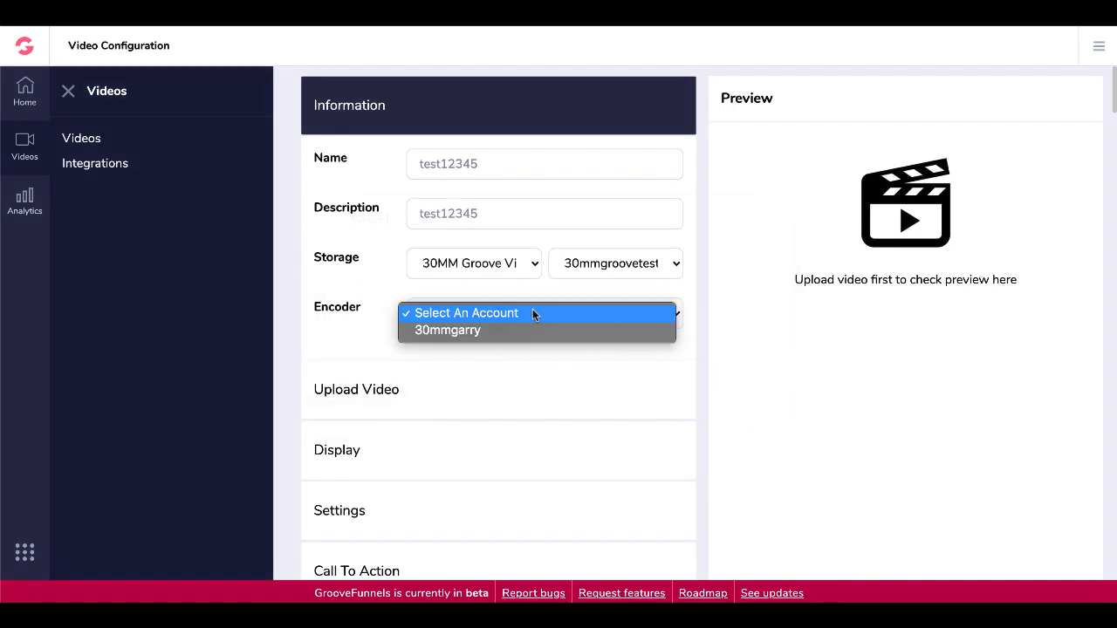
pyautogui.click(497, 329)
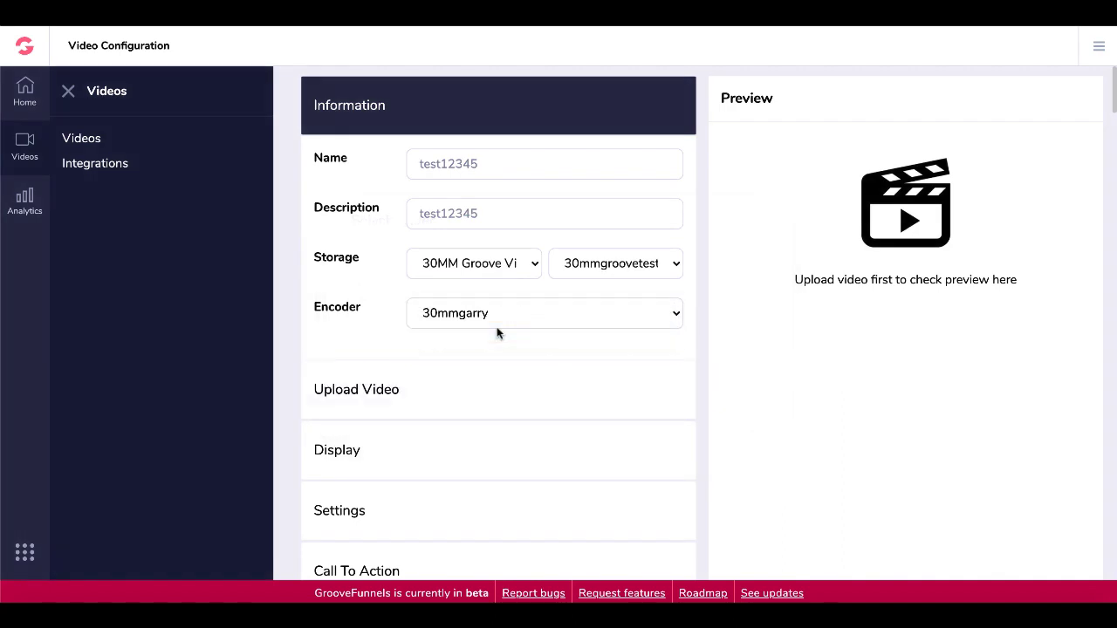
pyautogui.click(465, 397)
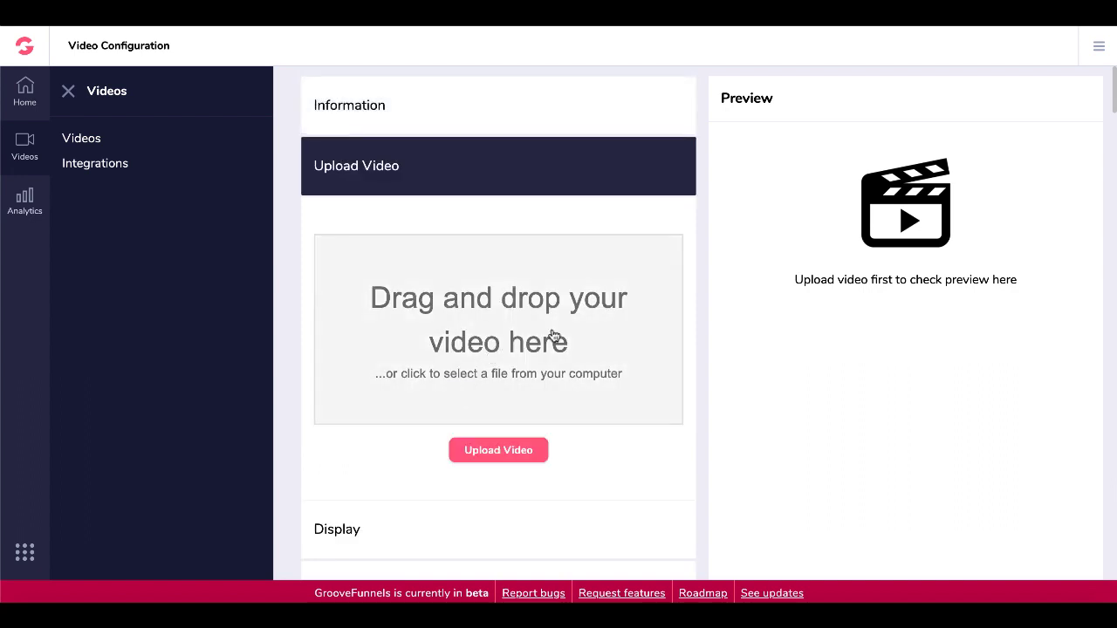
# Upload the 50.7 MB why-we-procrastinate video from Downloads and acknowledge Processing Complete.
pyautogui.click(499, 334)
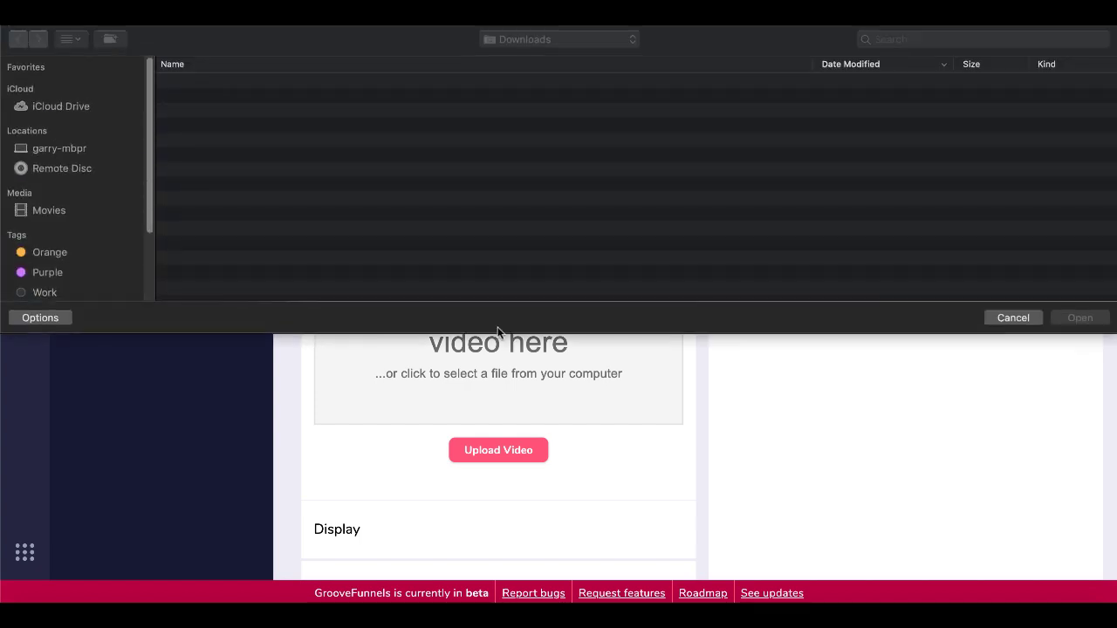
pyautogui.doubleClick(347, 246)
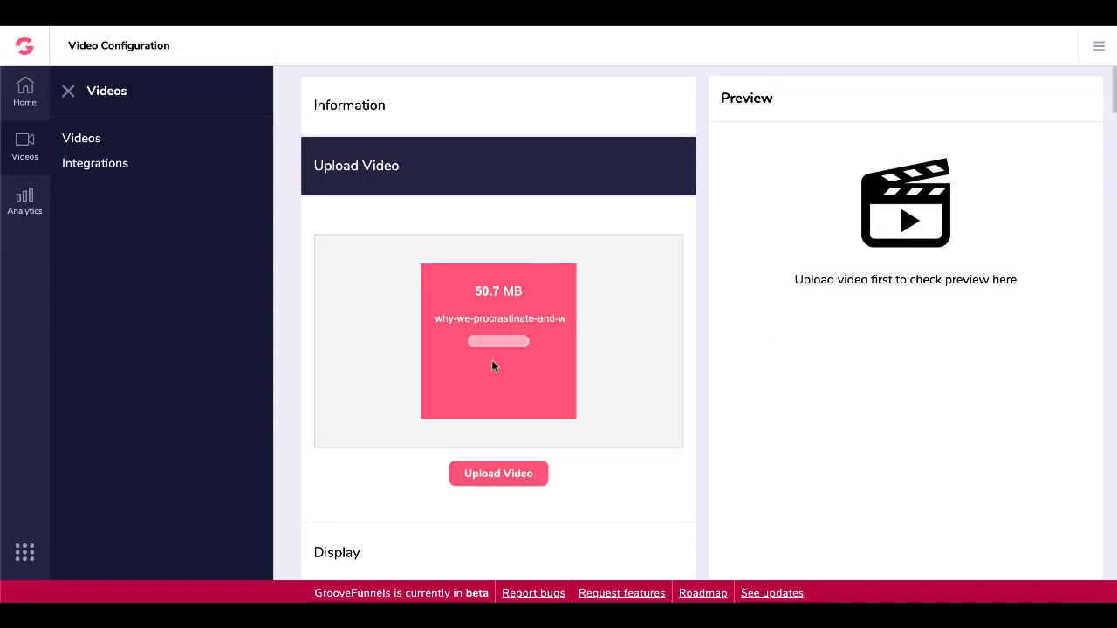
pyautogui.click(494, 479)
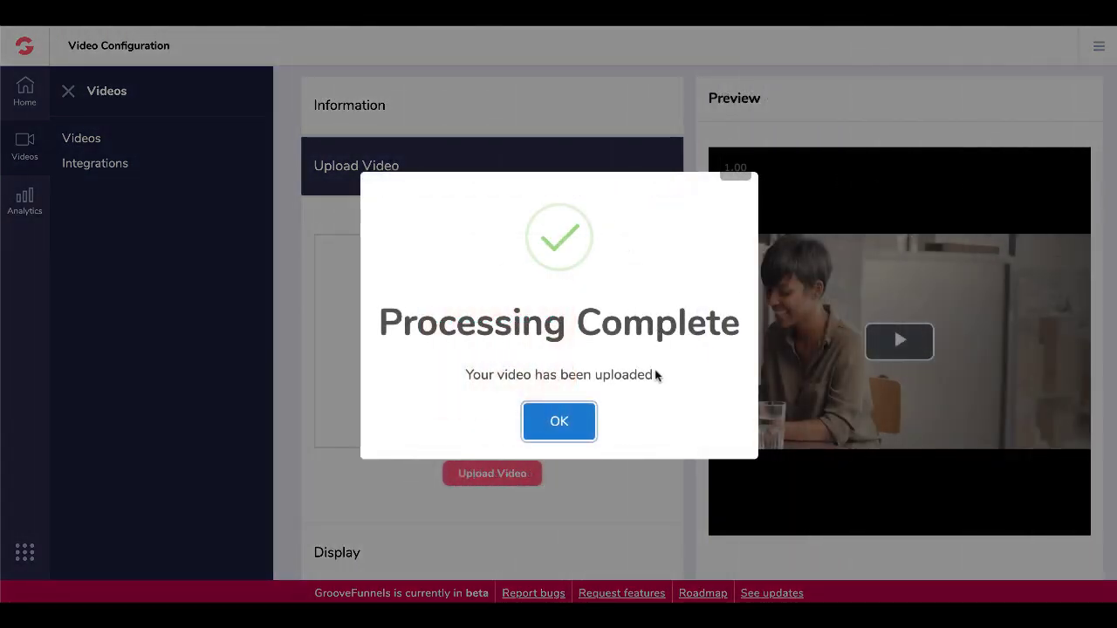
pyautogui.click(586, 424)
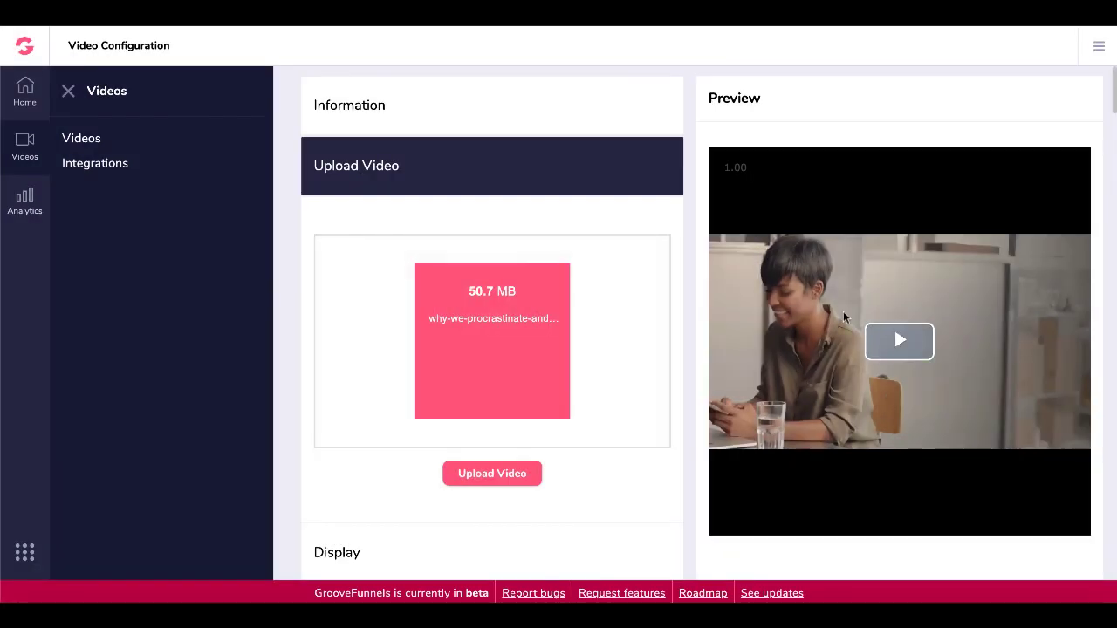
# Play and pause the uploaded video in the preview player.
pyautogui.click(888, 343)
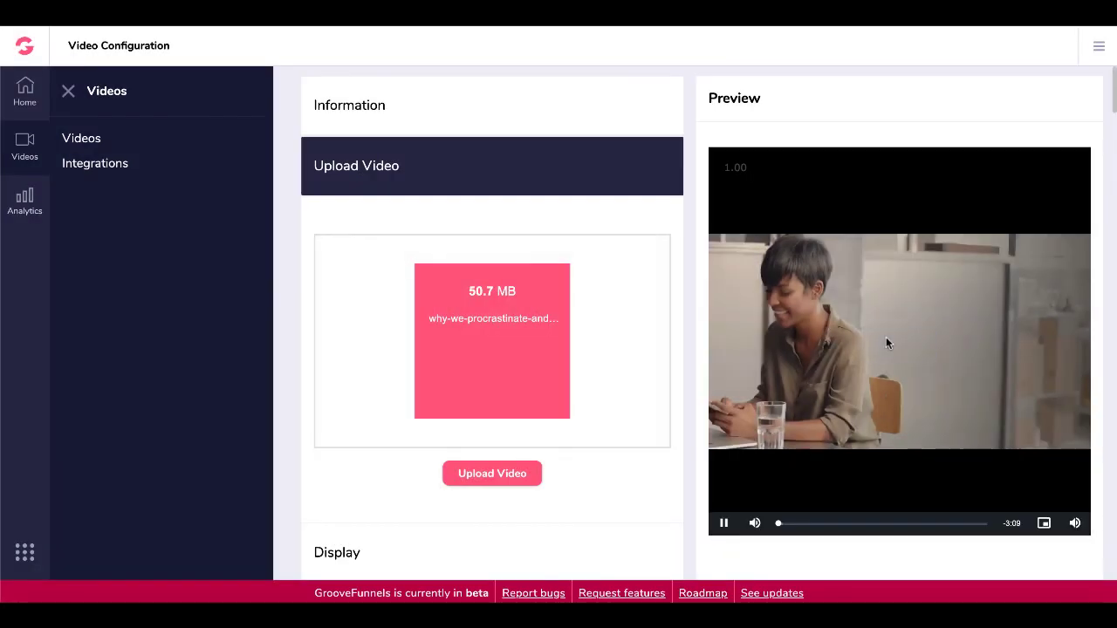
pyautogui.click(723, 522)
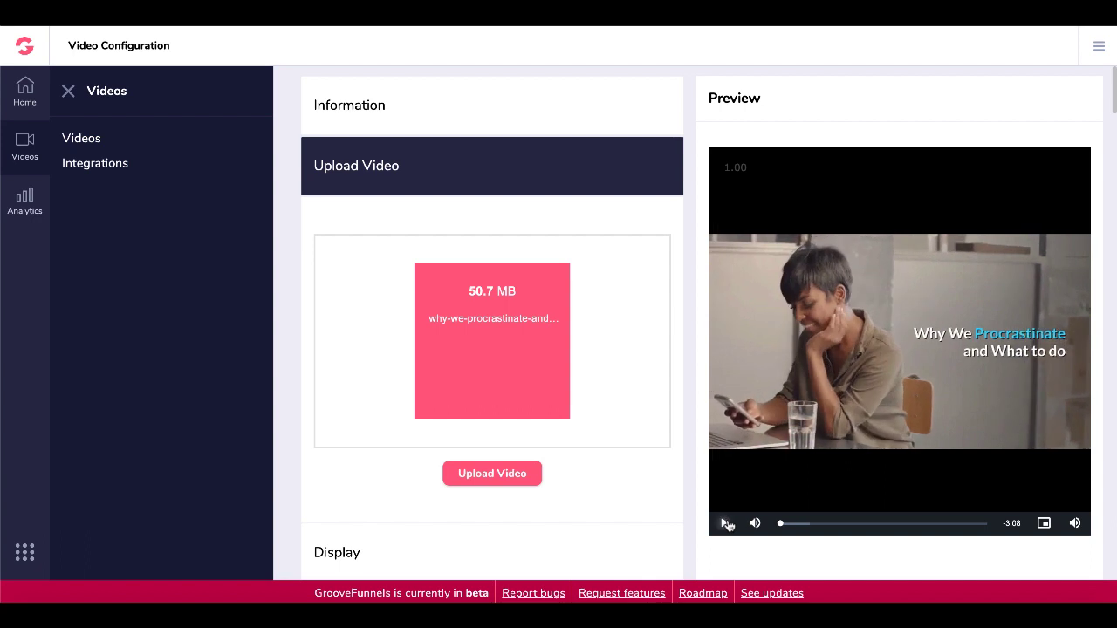
pyautogui.scroll(-1, 615, 471)
pyautogui.scroll(-3, 615, 471)
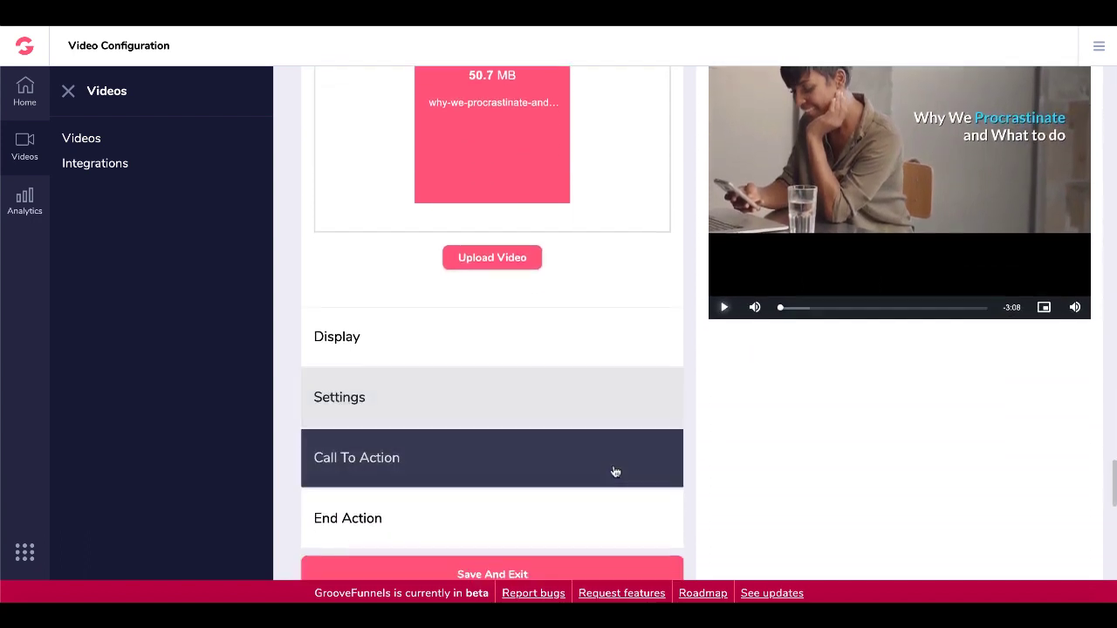
# Keep Responsive dimensions and player controls shown, and try the mute-on-start setting.
pyautogui.click(473, 323)
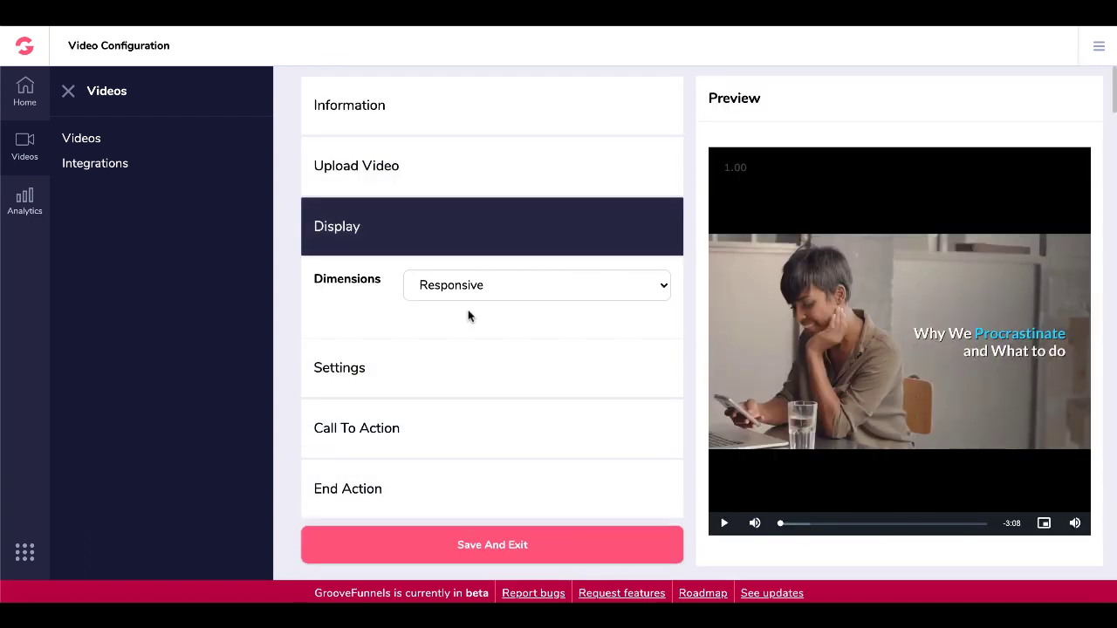
pyautogui.click(509, 292)
pyautogui.click(381, 365)
pyautogui.click(381, 365)
pyautogui.scroll(-2, 458, 378)
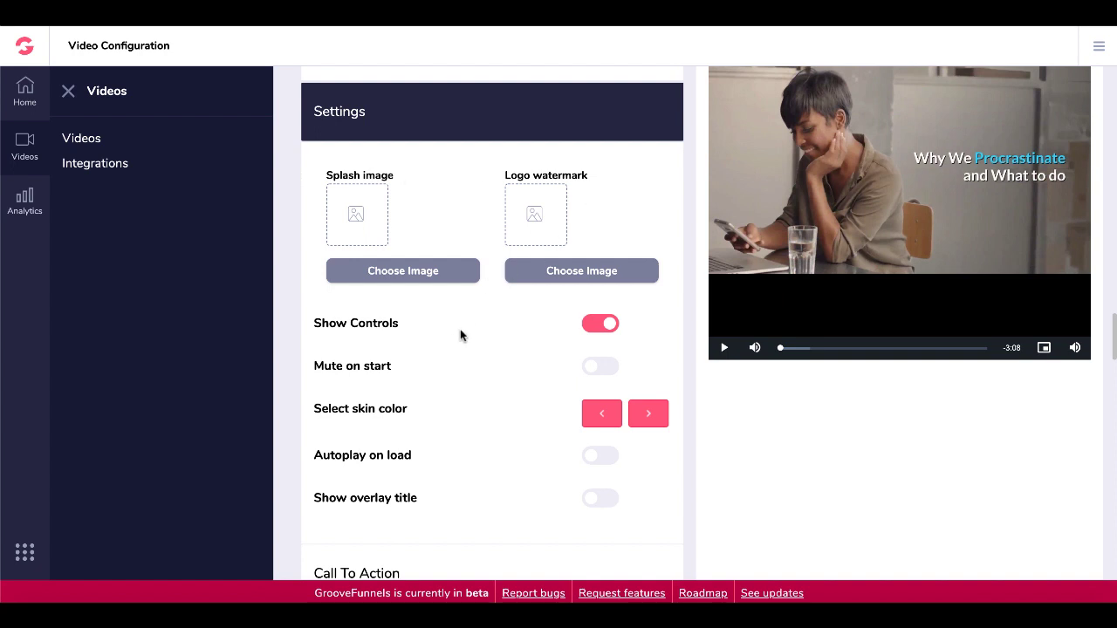
pyautogui.scroll(-1, 460, 335)
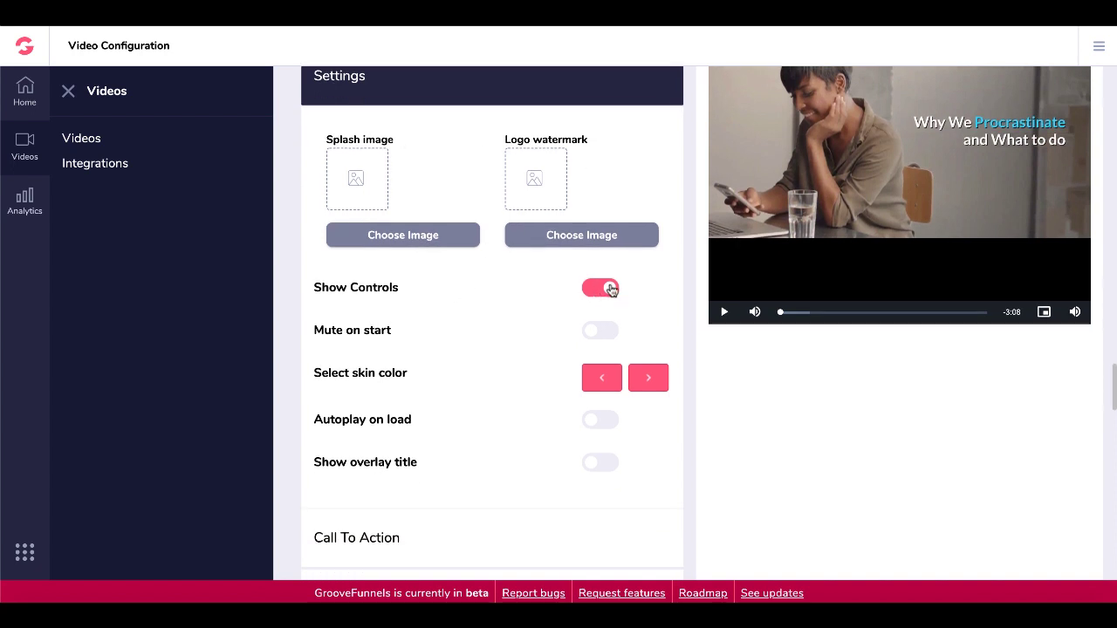
pyautogui.click(611, 290)
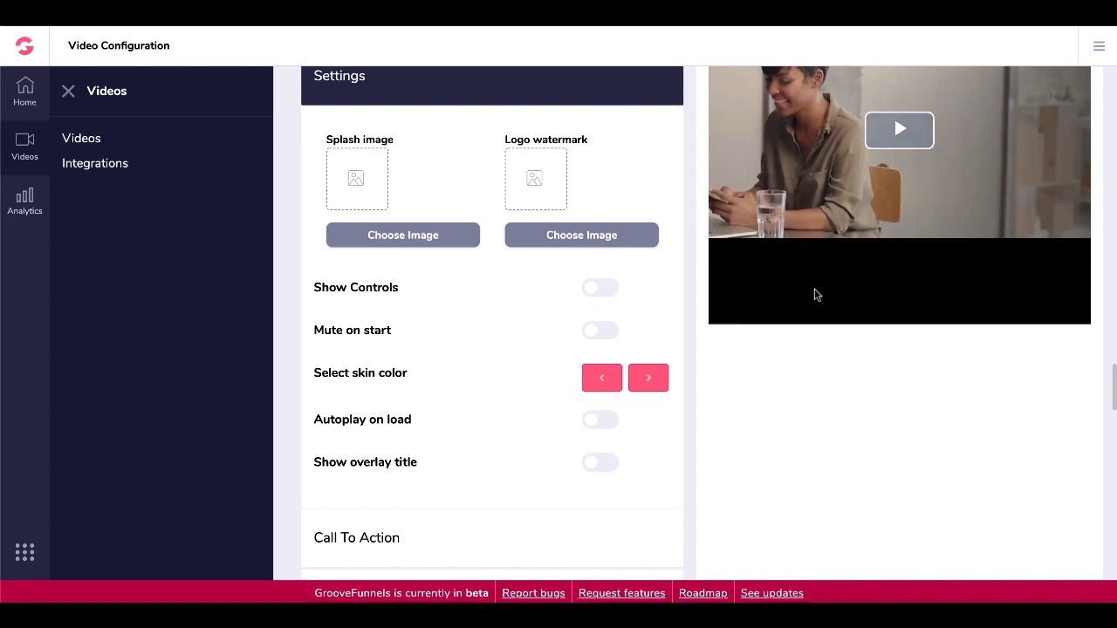
pyautogui.click(599, 289)
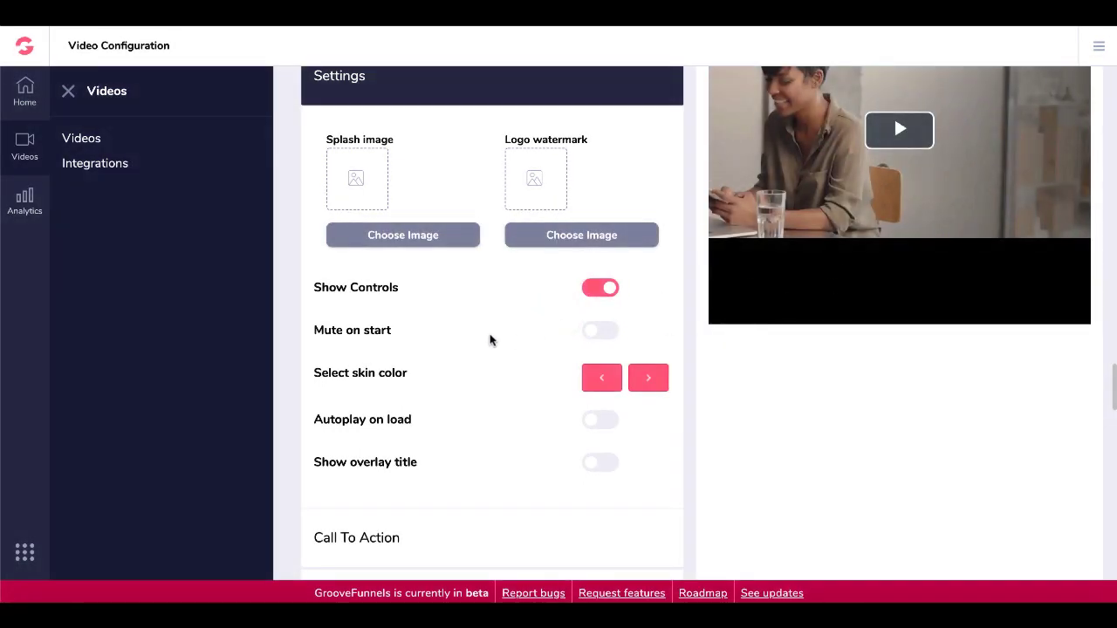
pyautogui.click(592, 338)
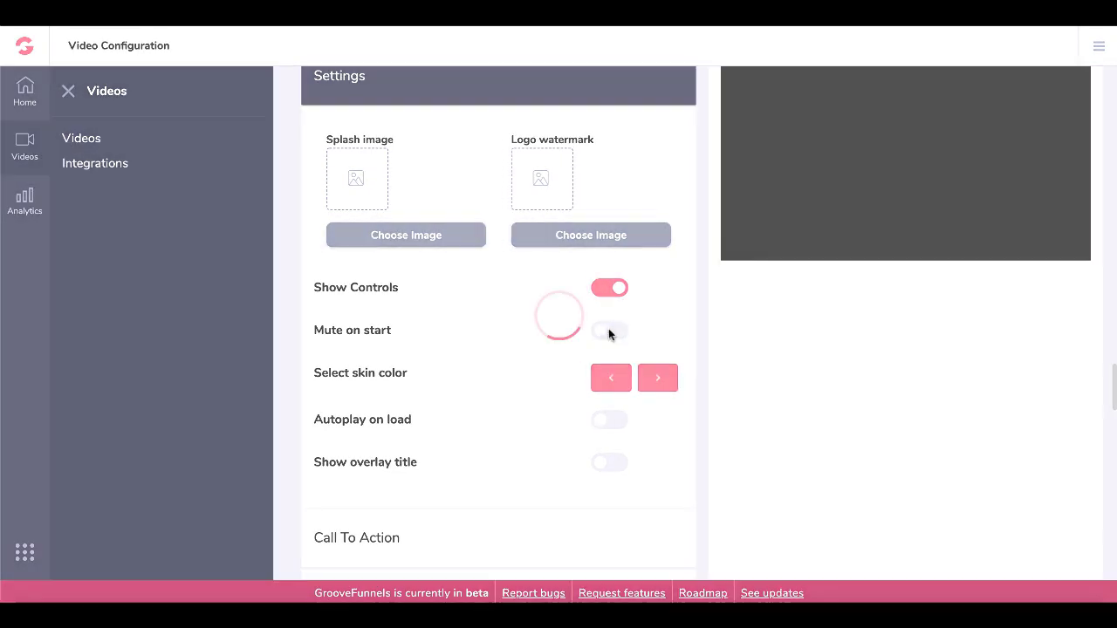
pyautogui.scroll(-1, 522, 360)
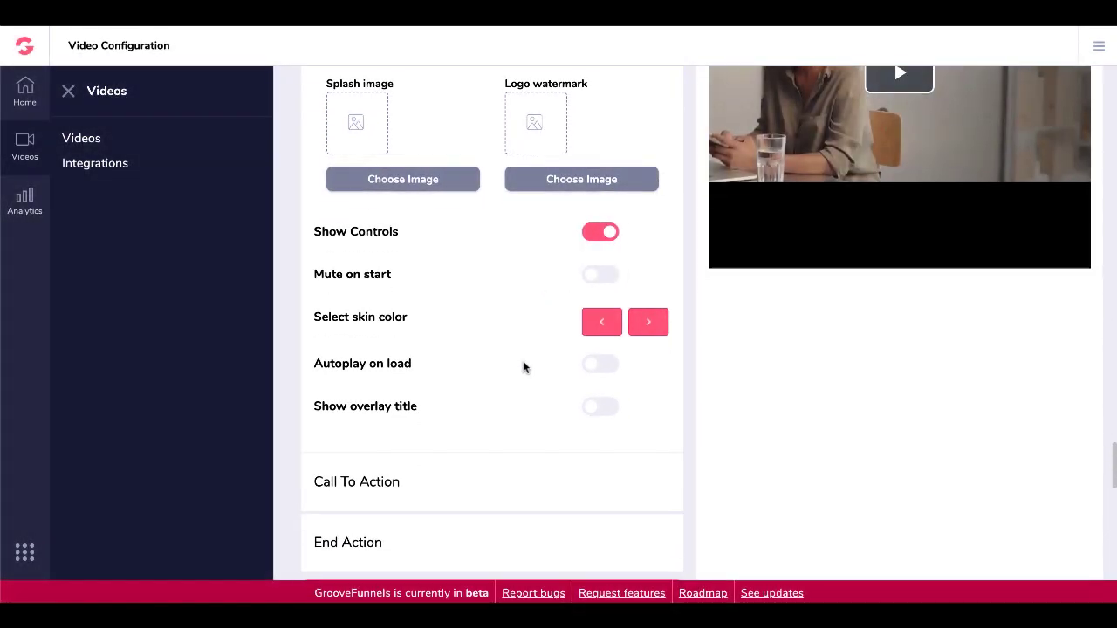
# Cycle the player skin colour until the play icon is green.
pyautogui.click(608, 326)
pyautogui.click(648, 327)
pyautogui.scroll(2, 648, 328)
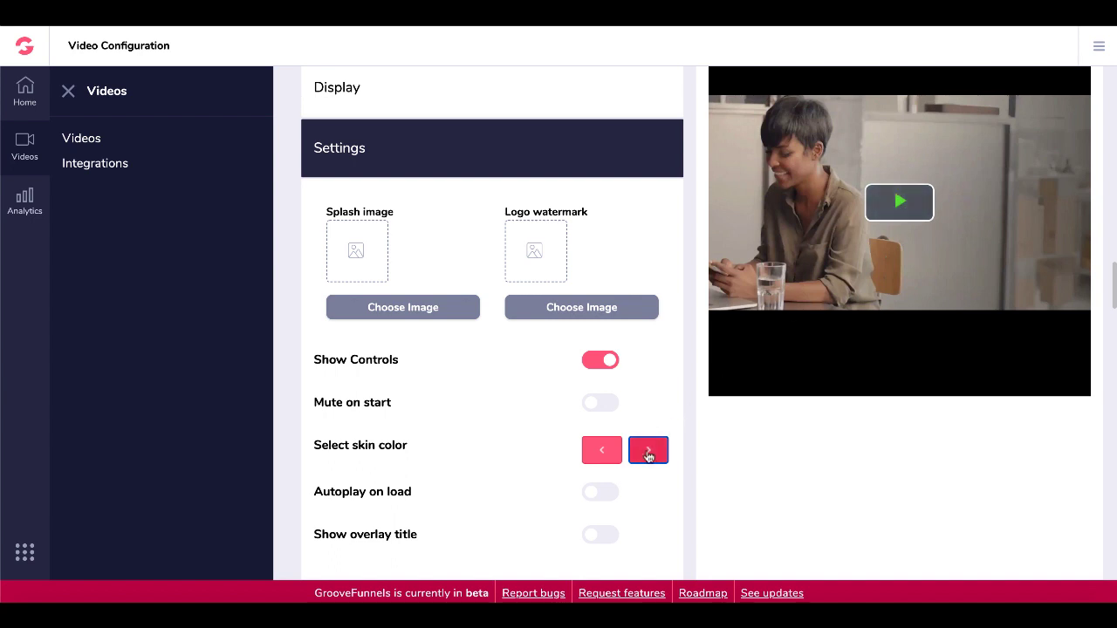
pyautogui.hotkey('shift', 'Tab')
pyautogui.press('Return')
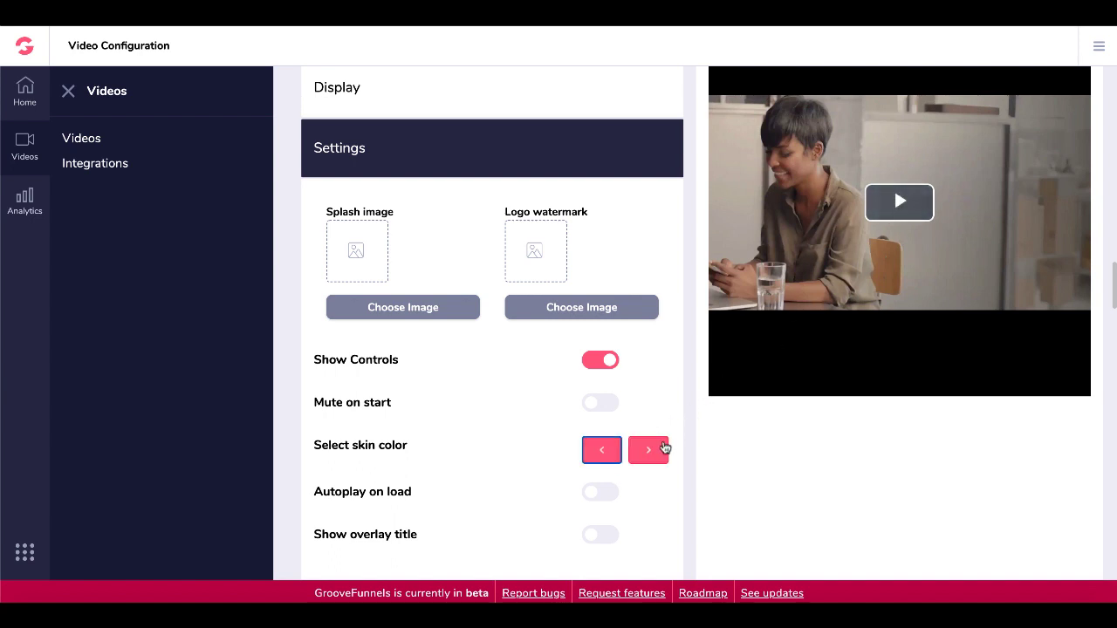
pyautogui.click(656, 453)
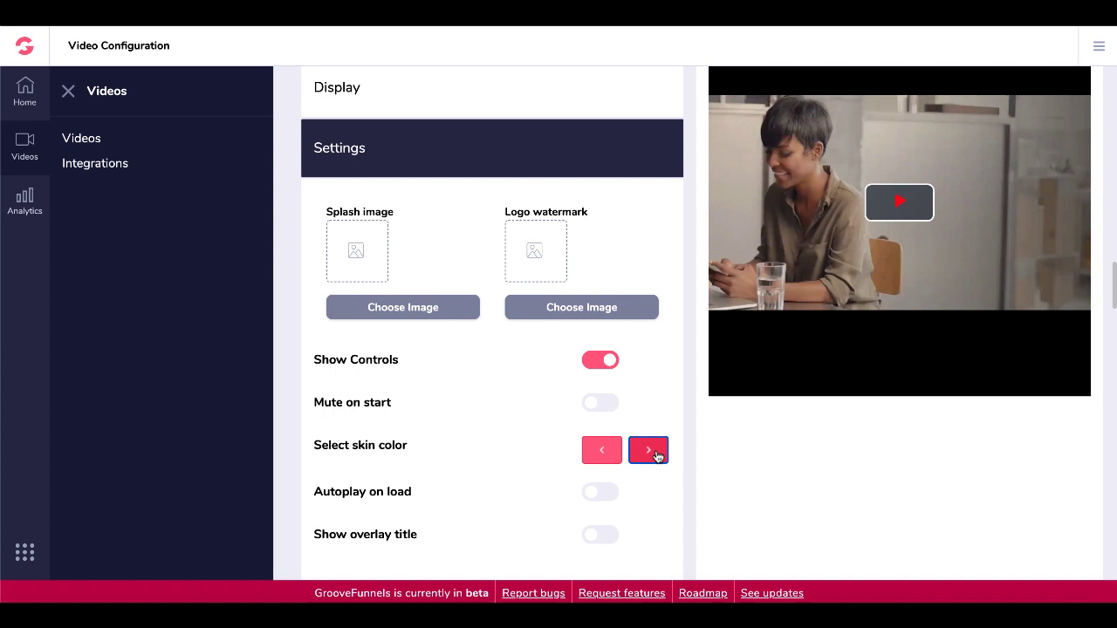
# Leave autoplay on load and overlay title off, and open the Call To Action section.
pyautogui.click(593, 494)
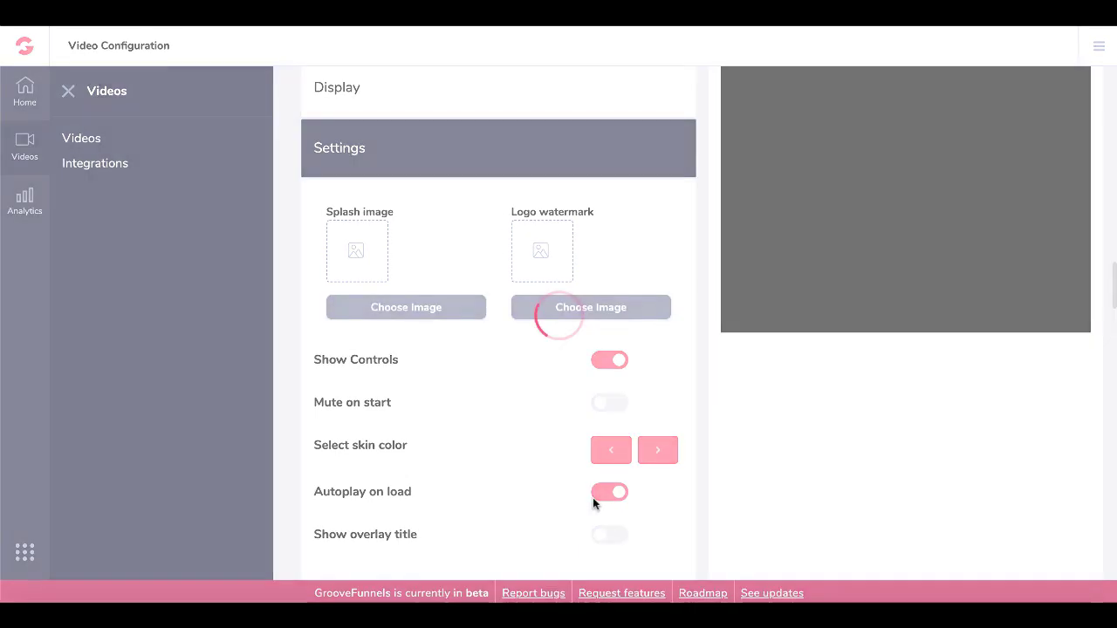
pyautogui.click(601, 491)
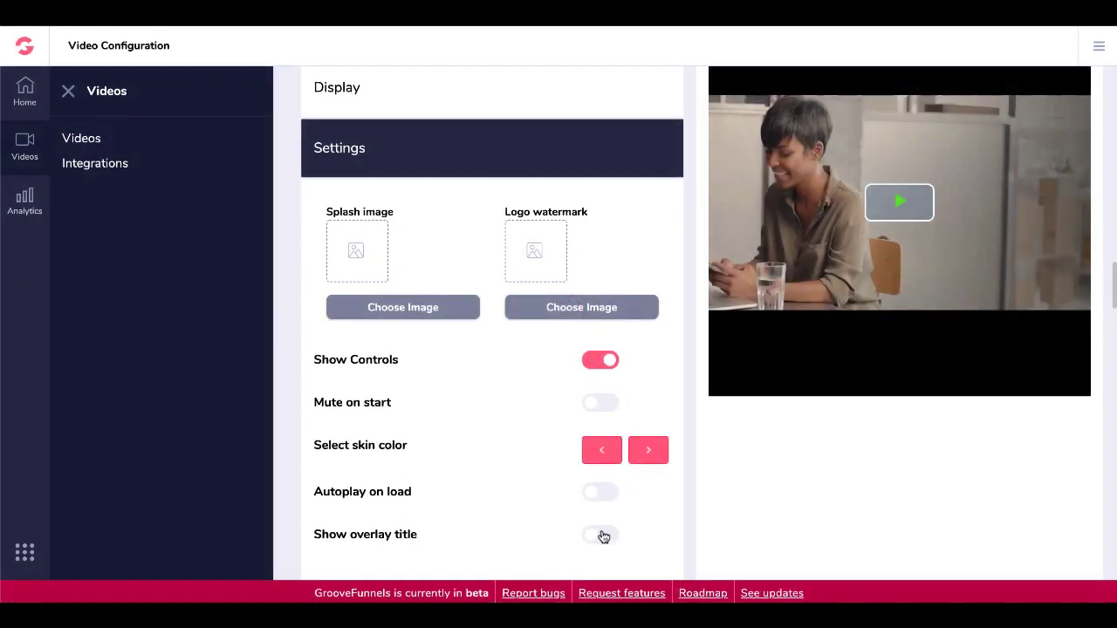
pyautogui.click(602, 534)
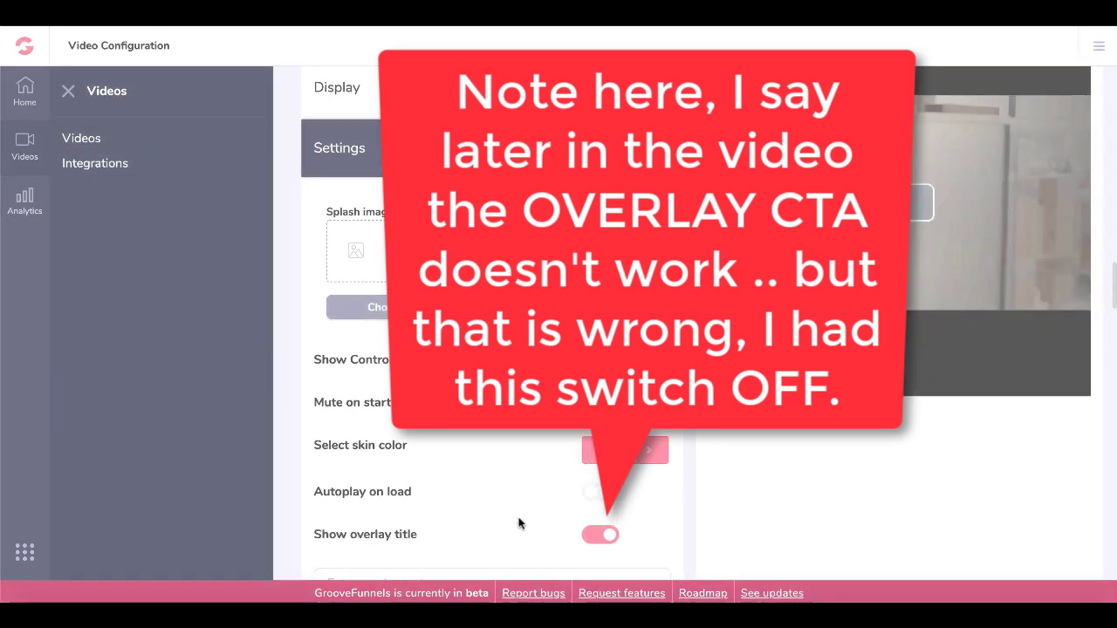
pyautogui.scroll(2, 586, 487)
pyautogui.scroll(-2, 586, 487)
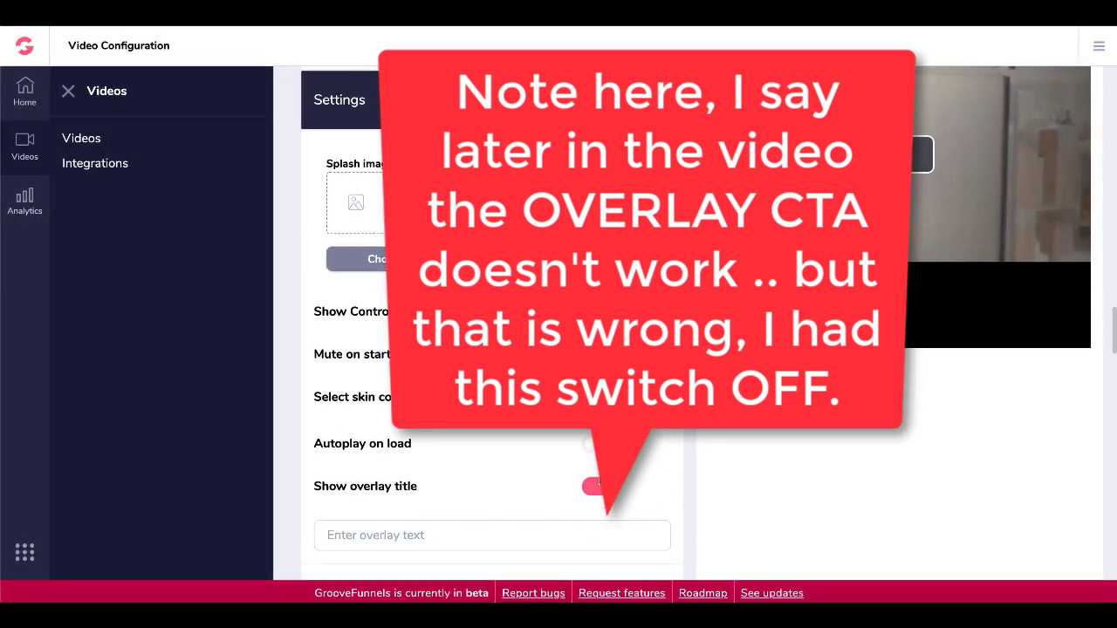
pyautogui.click(591, 486)
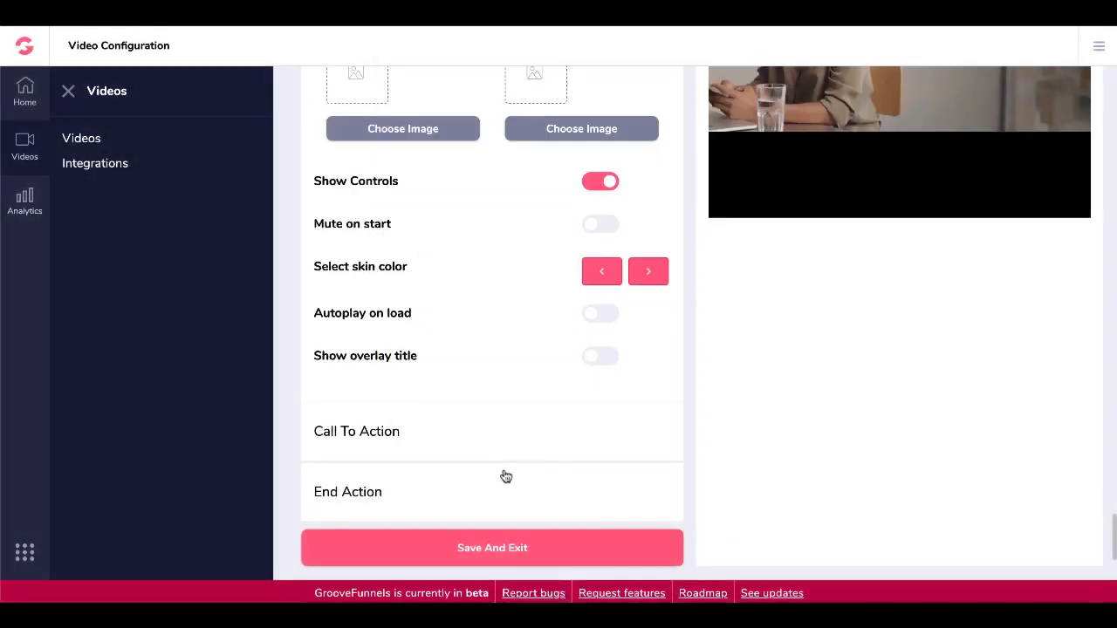
pyautogui.click(480, 441)
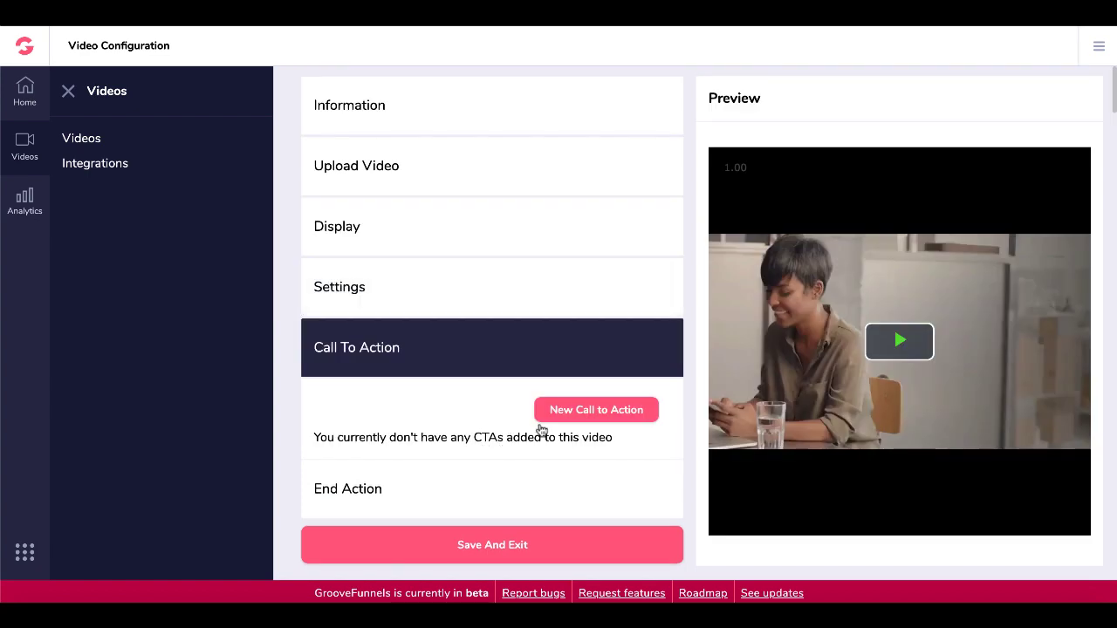
# Start a new call to action, choosing the Text Overlay With CTA type.
pyautogui.click(578, 415)
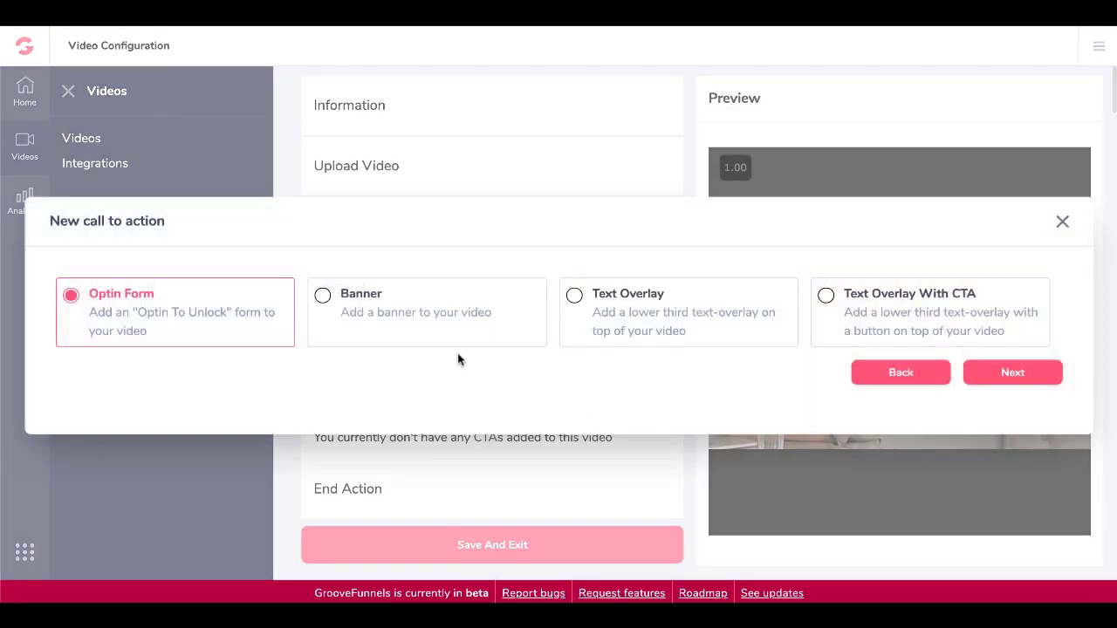
pyautogui.click(441, 343)
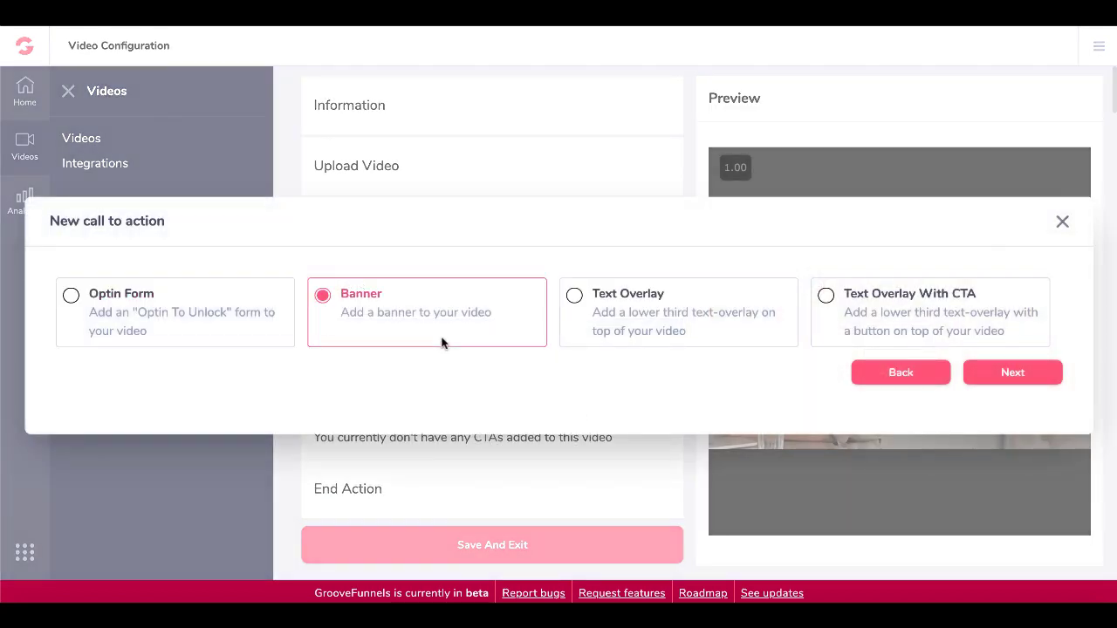
pyautogui.click(633, 335)
pyautogui.click(873, 322)
pyautogui.click(516, 325)
pyautogui.click(625, 327)
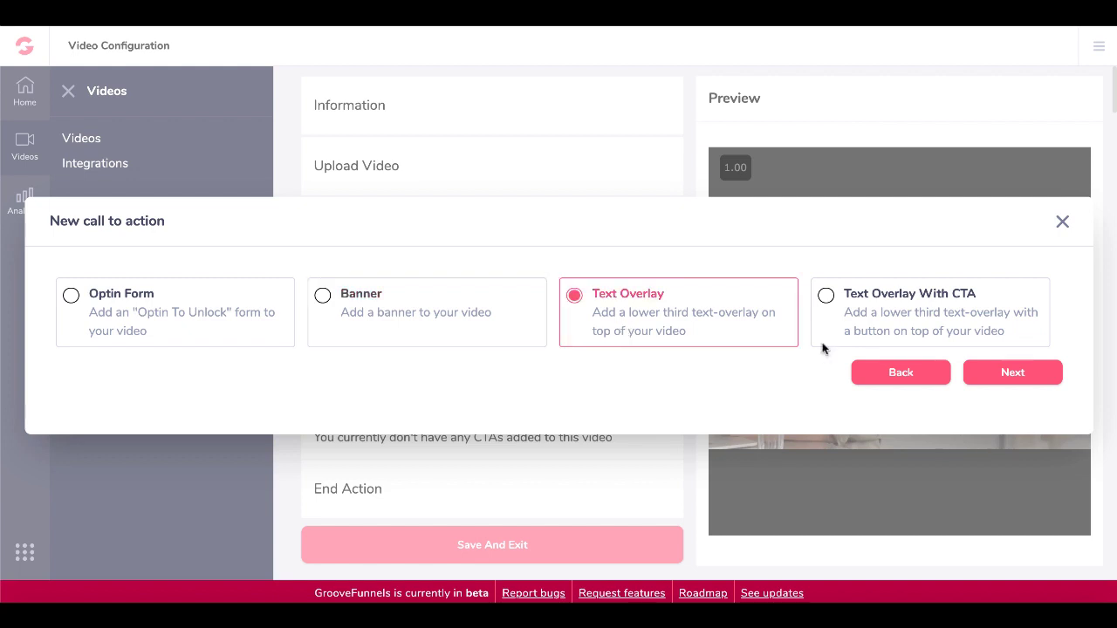
pyautogui.click(946, 341)
pyautogui.click(1008, 374)
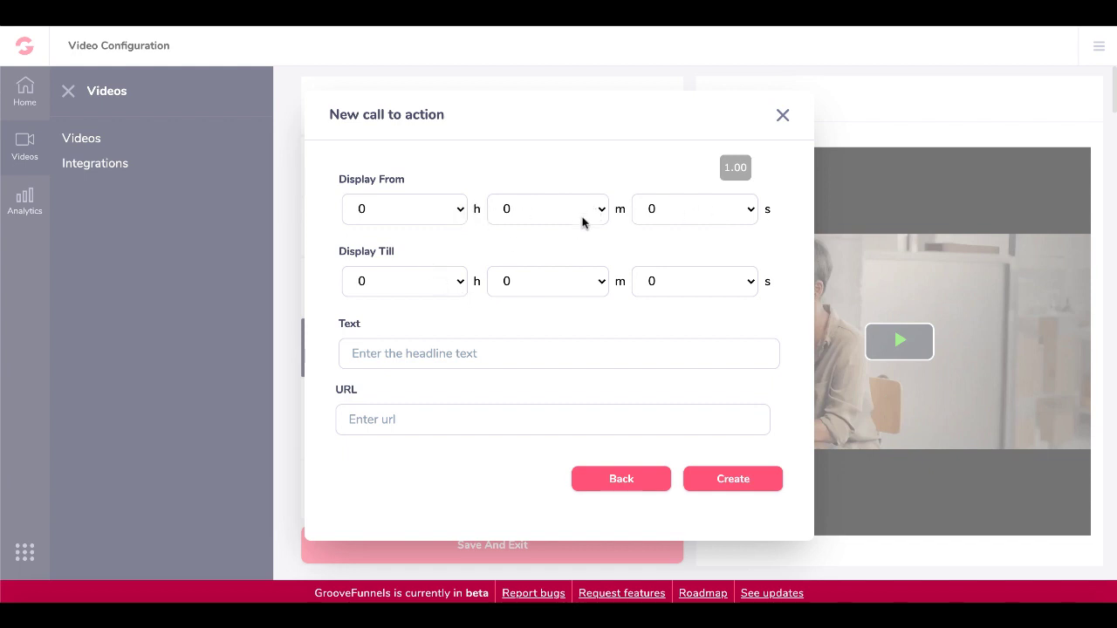
pyautogui.click(746, 214)
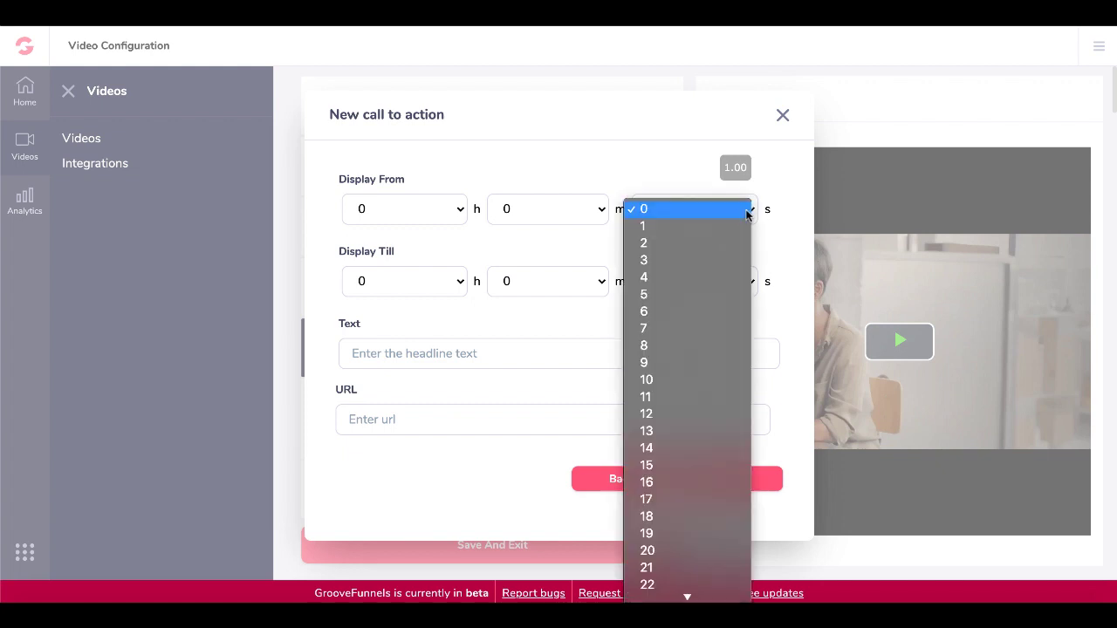
pyautogui.click(690, 256)
pyautogui.click(721, 284)
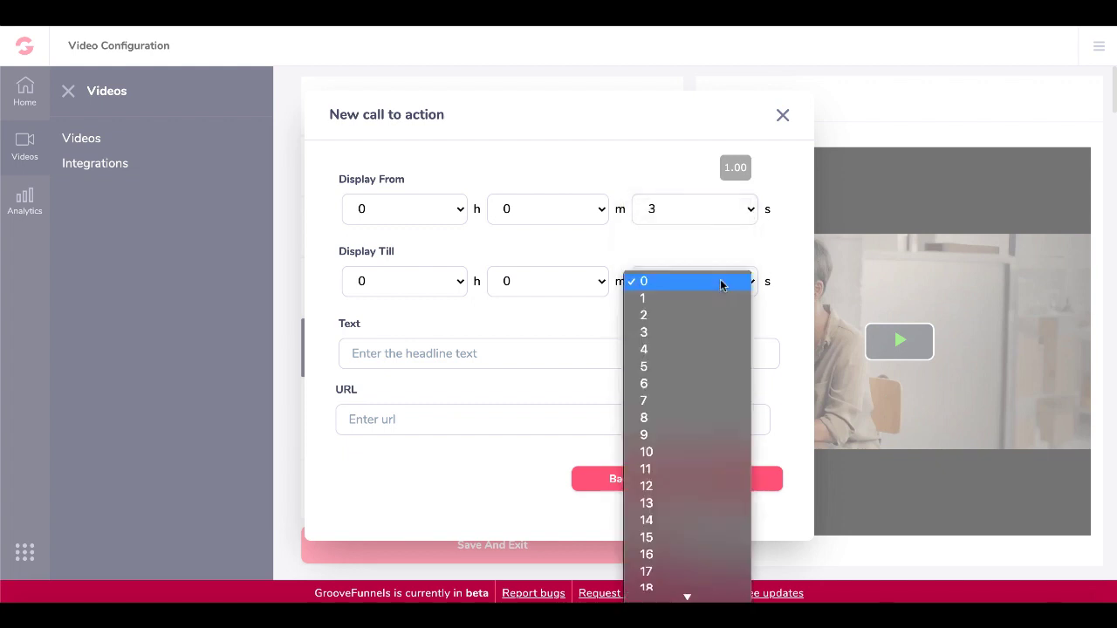
pyautogui.click(668, 389)
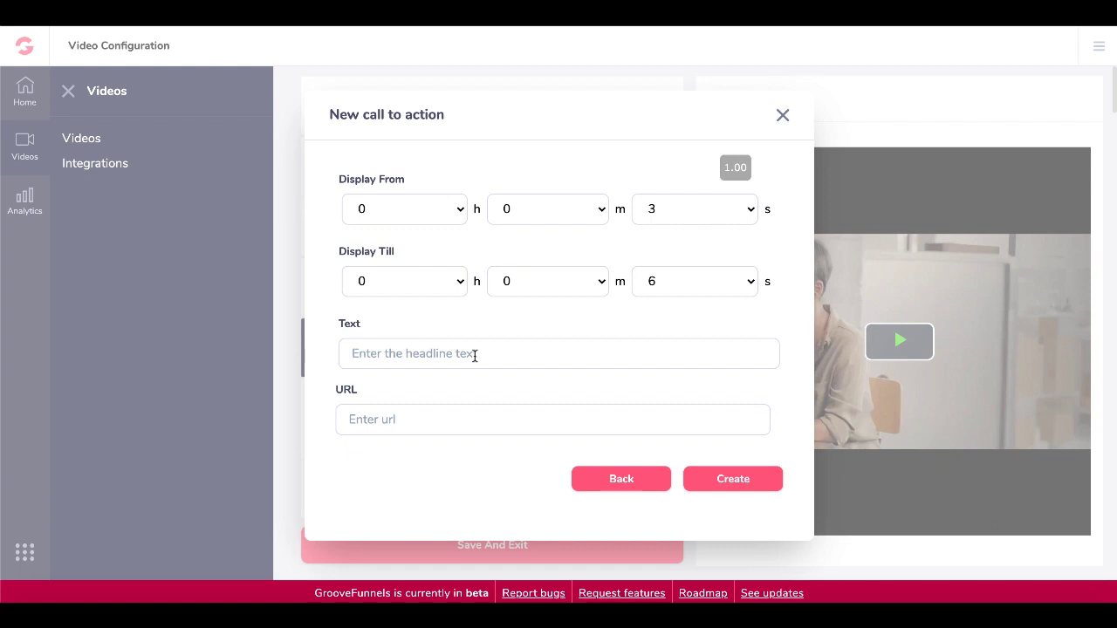
pyautogui.click(475, 355)
pyautogui.write('TEXT HERE')
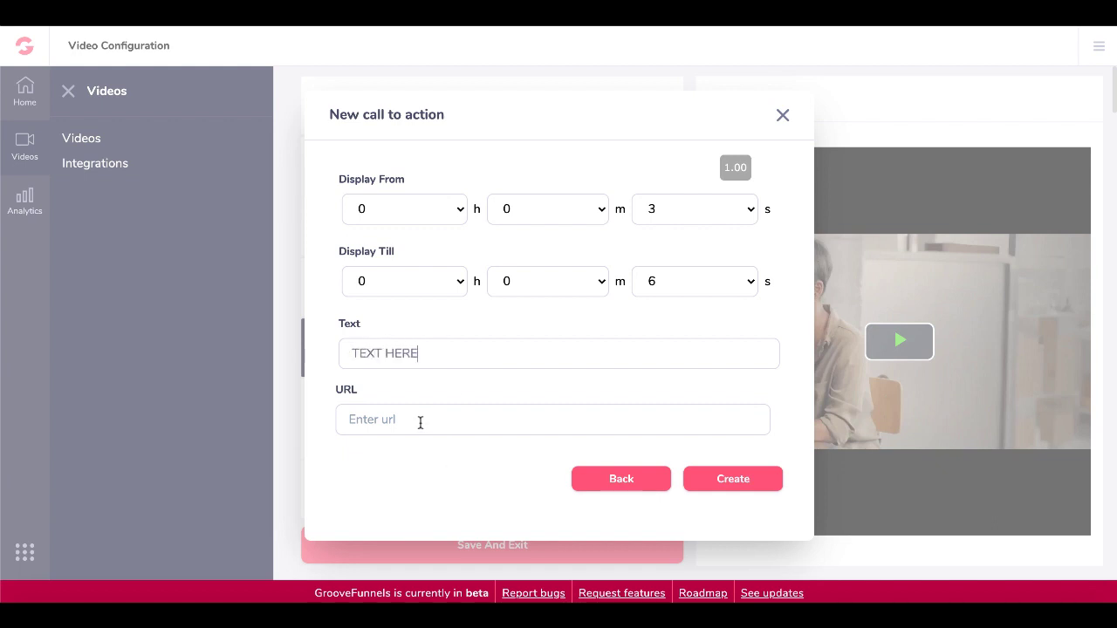
pyautogui.write('https://30minutemarketing.net')
pyautogui.click(745, 475)
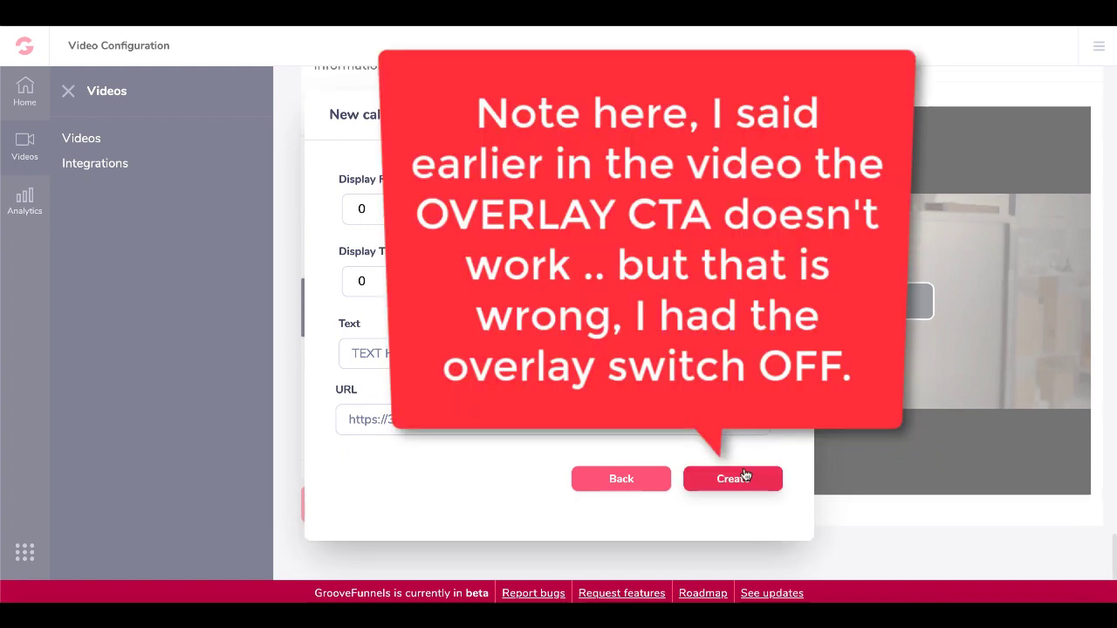
pyautogui.click(718, 487)
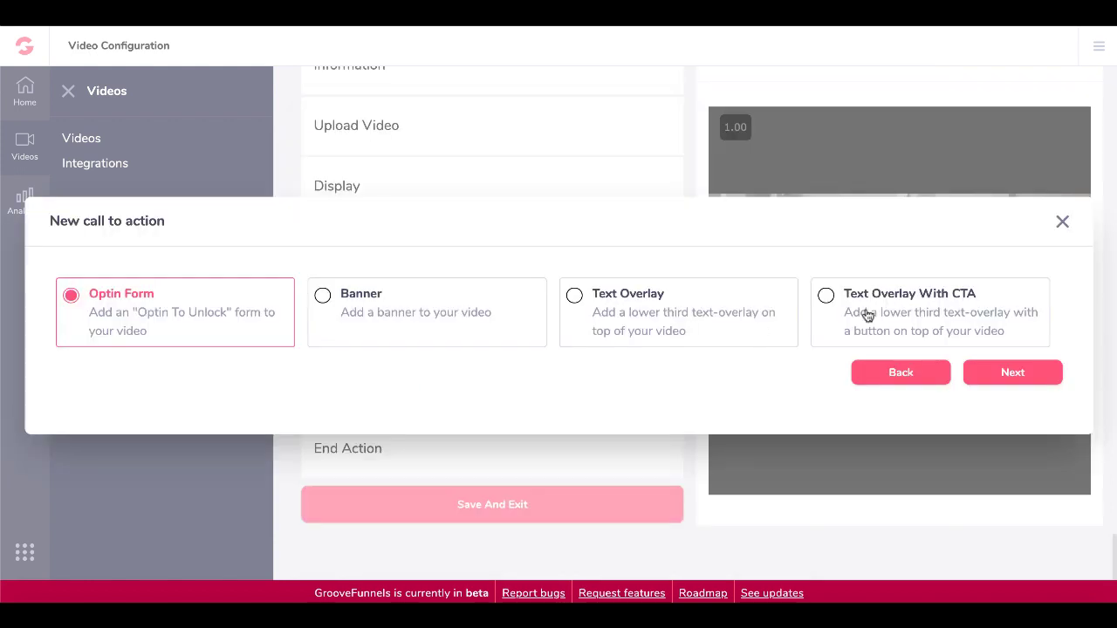
# Set up a Banner call to action at 3 seconds using the Minute Marketing image.
pyautogui.click(902, 314)
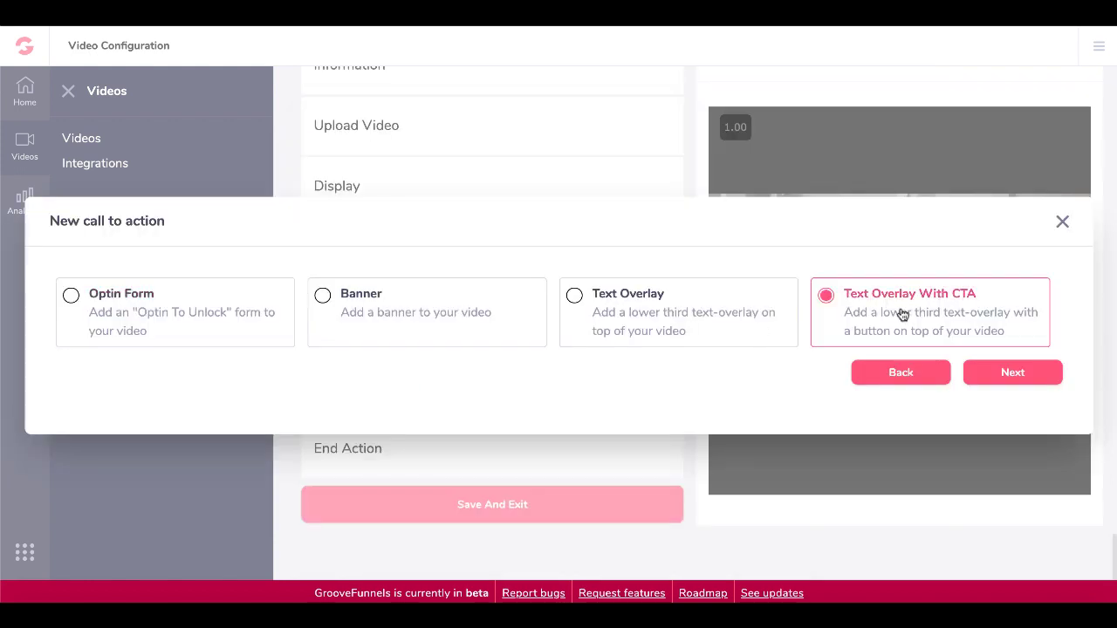
pyautogui.click(436, 312)
pyautogui.click(1000, 380)
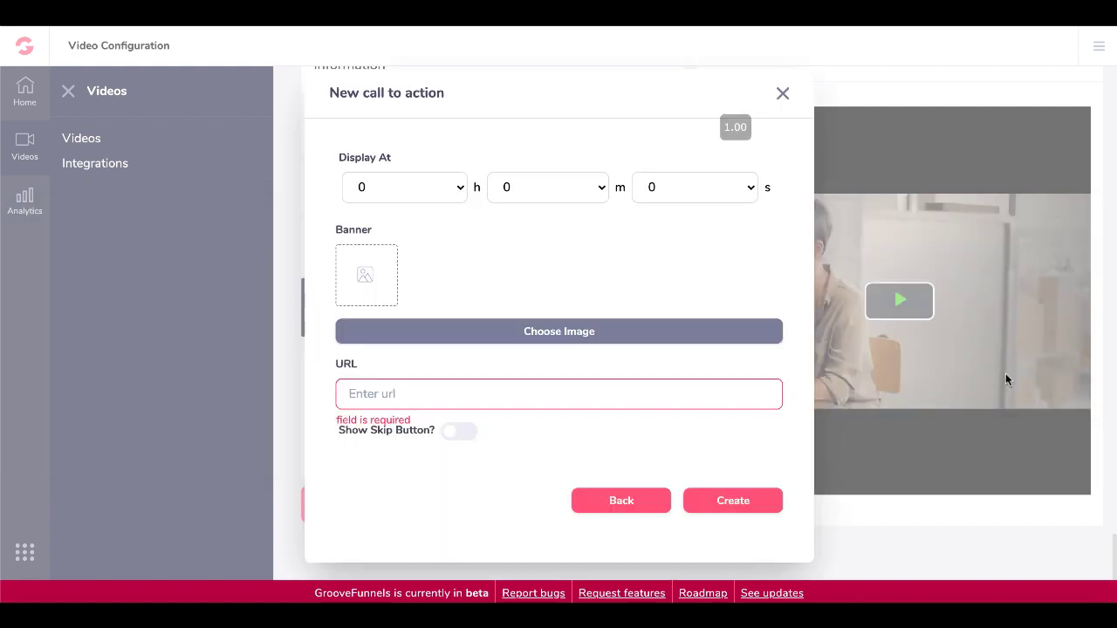
pyautogui.scroll(3, 479, 242)
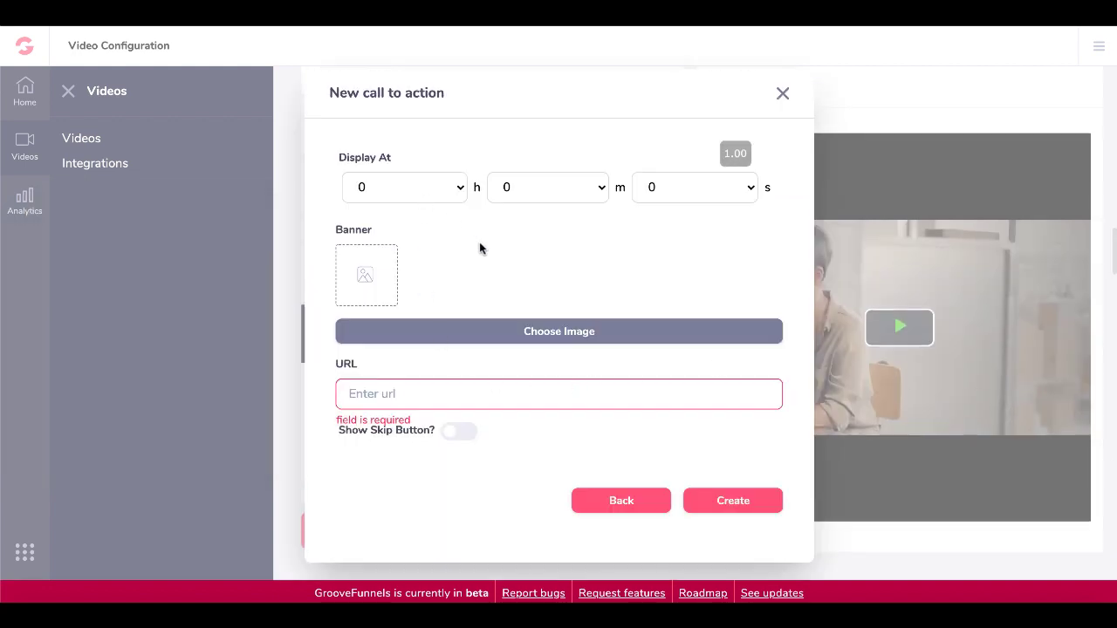
pyautogui.click(747, 188)
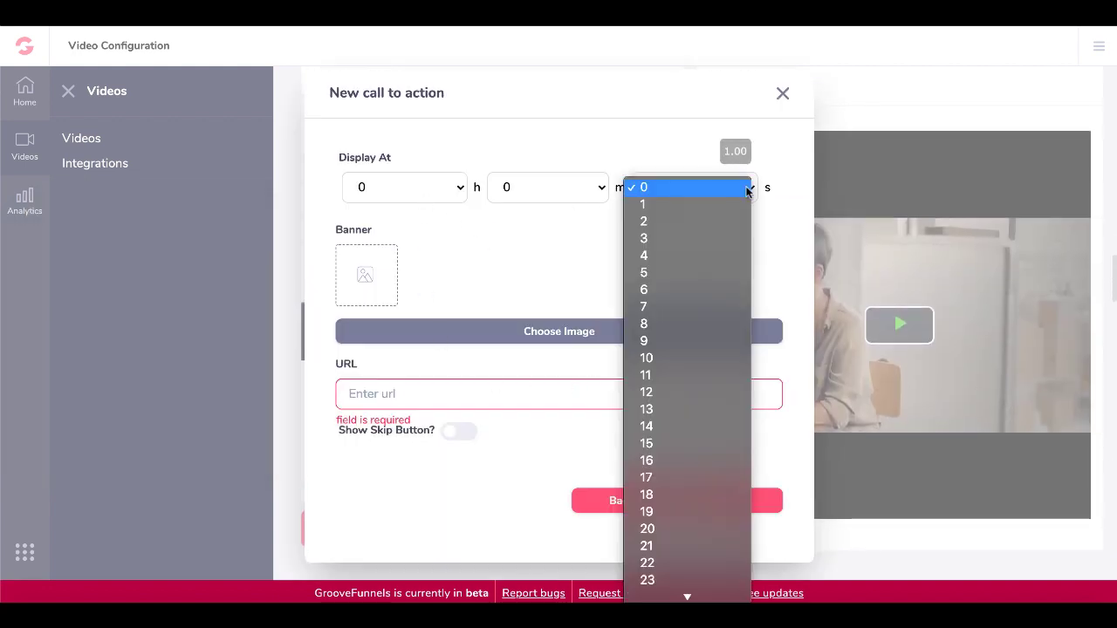
pyautogui.click(679, 239)
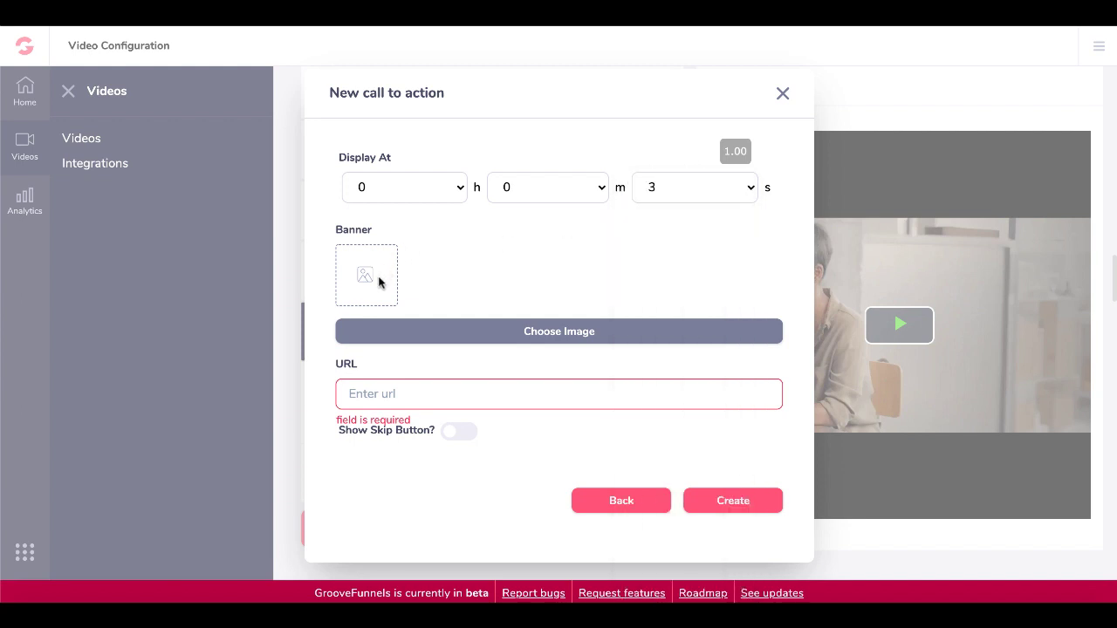
pyautogui.click(433, 333)
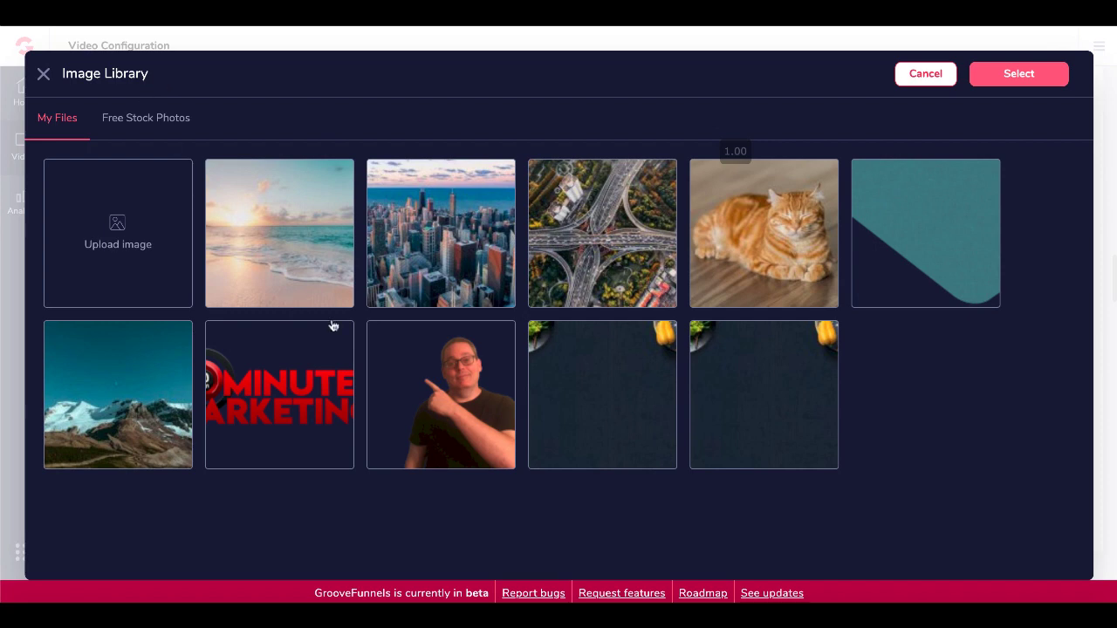
pyautogui.click(316, 374)
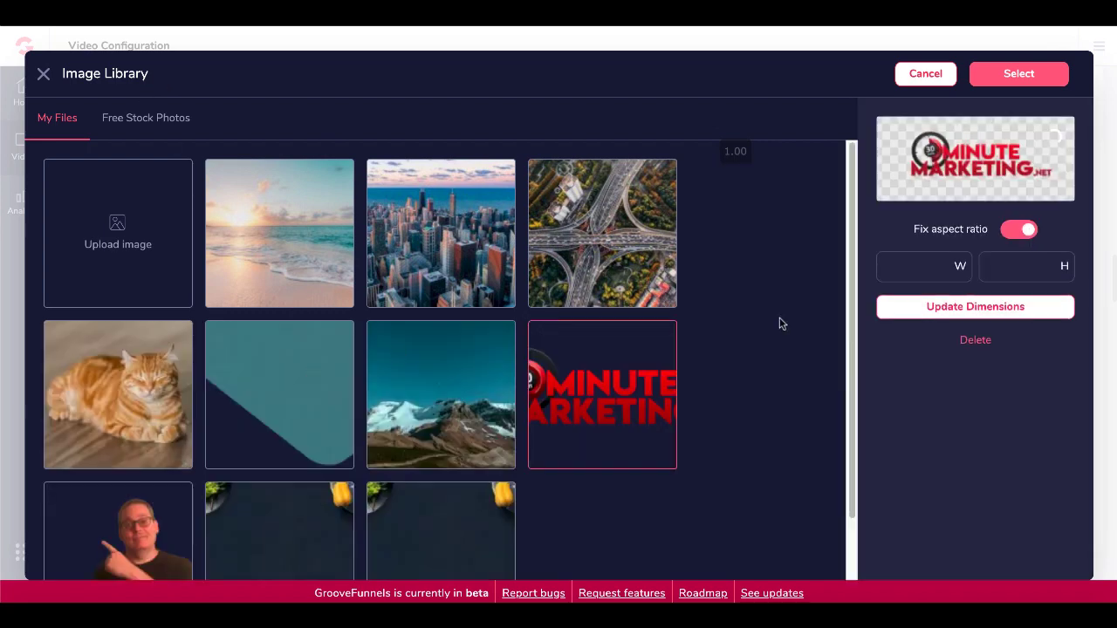
pyautogui.click(1010, 73)
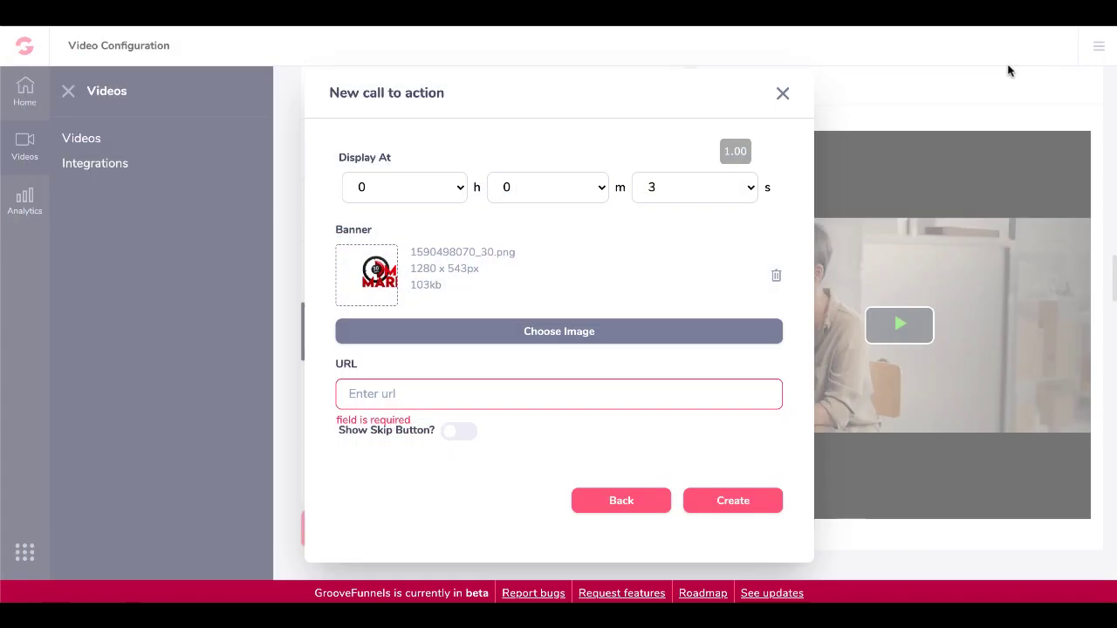
pyautogui.click(418, 394)
pyautogui.write('http')
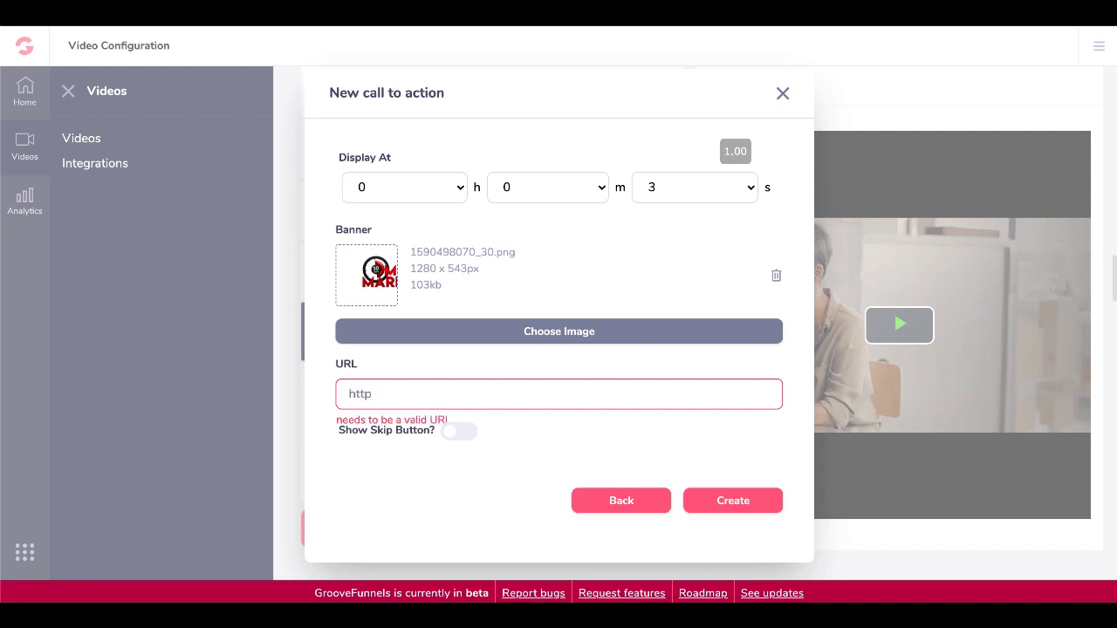
pyautogui.write('30minutemakr')
pyautogui.press('BackSpace')
pyautogui.press('BackSpace')
pyautogui.write('rketing.net')
pyautogui.click(454, 438)
pyautogui.click(727, 495)
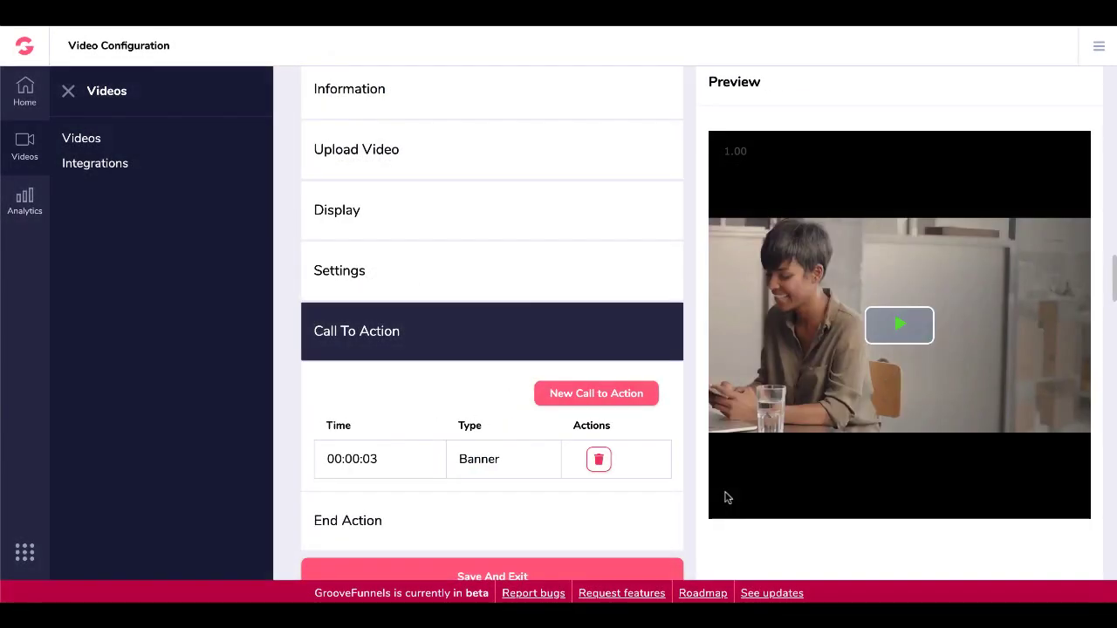
pyautogui.scroll(-1, 644, 443)
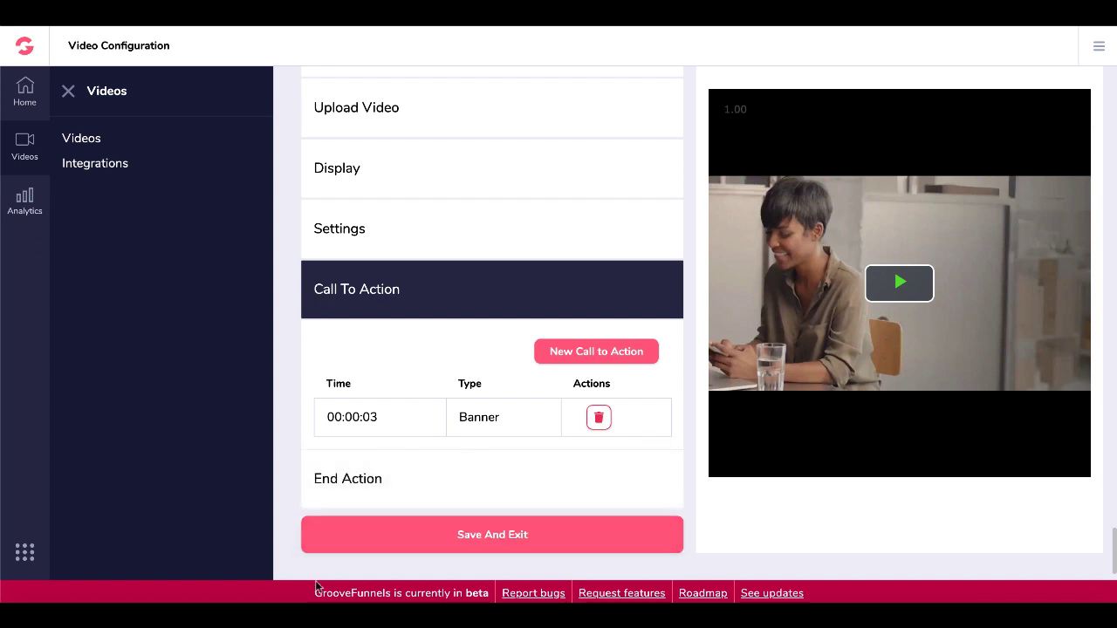
pyautogui.moveTo(316, 593); pyautogui.dragTo(488, 587)
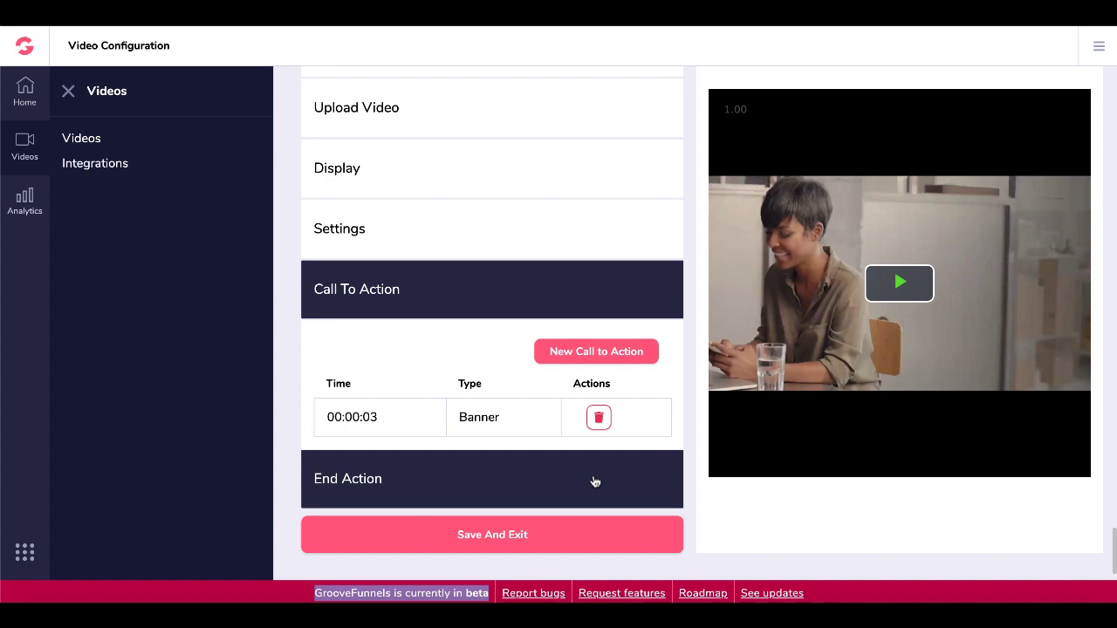
pyautogui.click(594, 482)
# Leave the end action as 'Just End The Video' and save the test12345 video configuration.
pyautogui.click(560, 469)
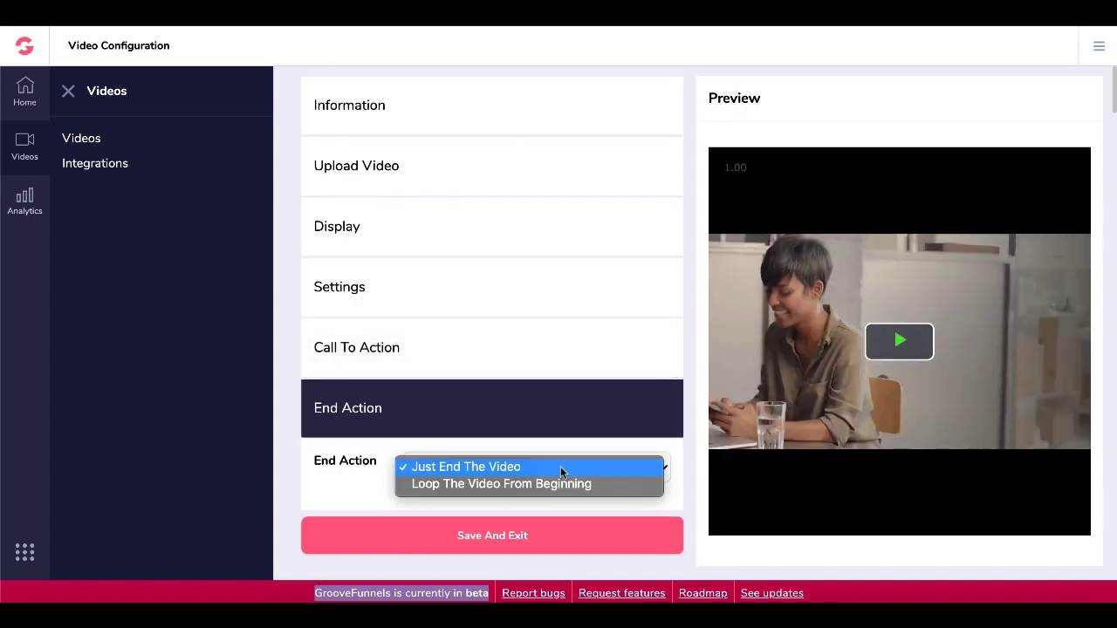
pyautogui.click(370, 486)
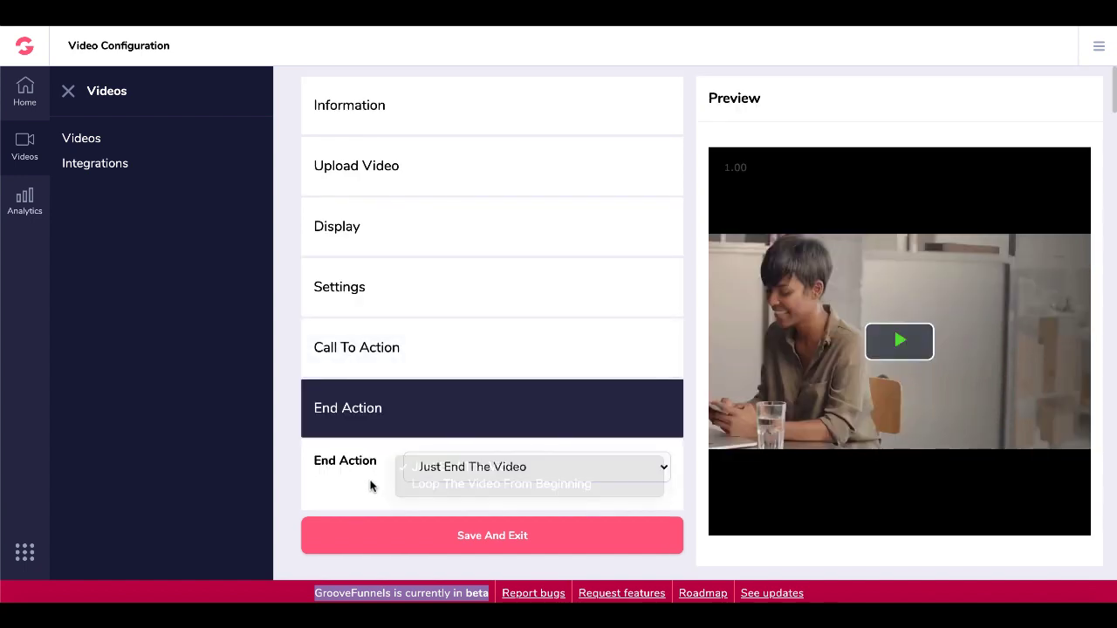
pyautogui.click(434, 532)
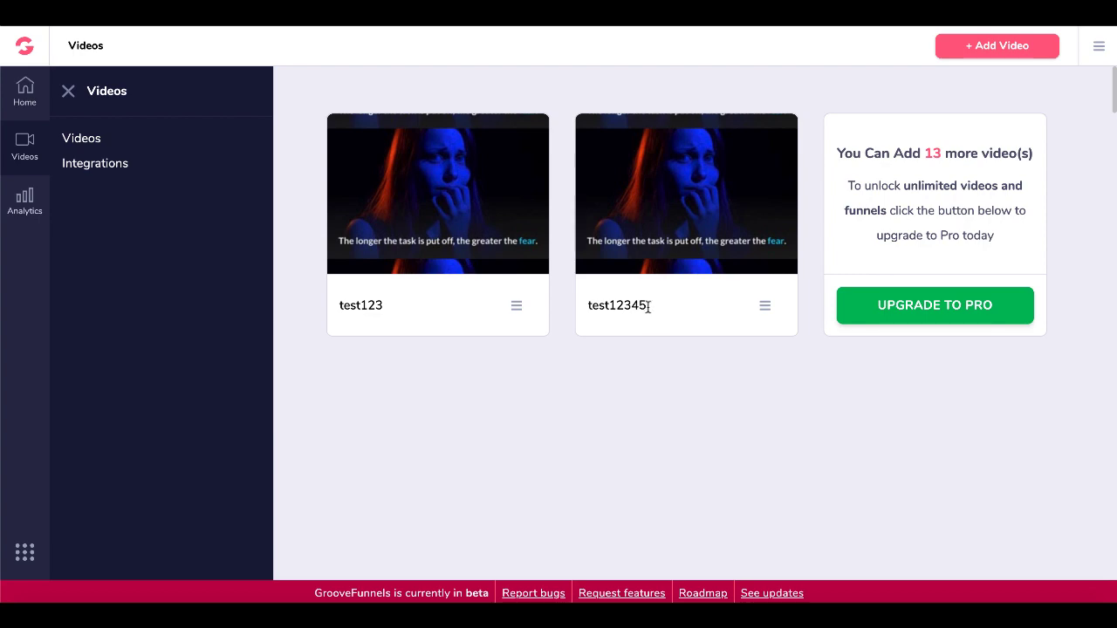
pyautogui.moveTo(649, 306); pyautogui.dragTo(588, 310)
pyautogui.click(621, 414)
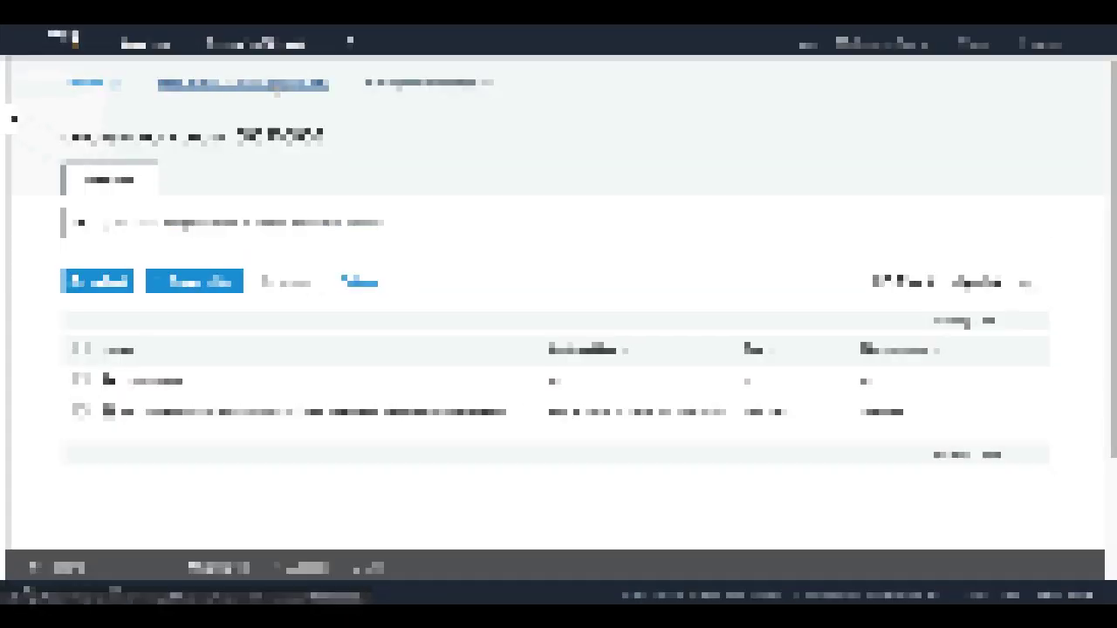
# In the groovevideo-videos bucket, open the 30mmgroovetest12345 folder to check its thumbnails and video file.
pyautogui.click(275, 83)
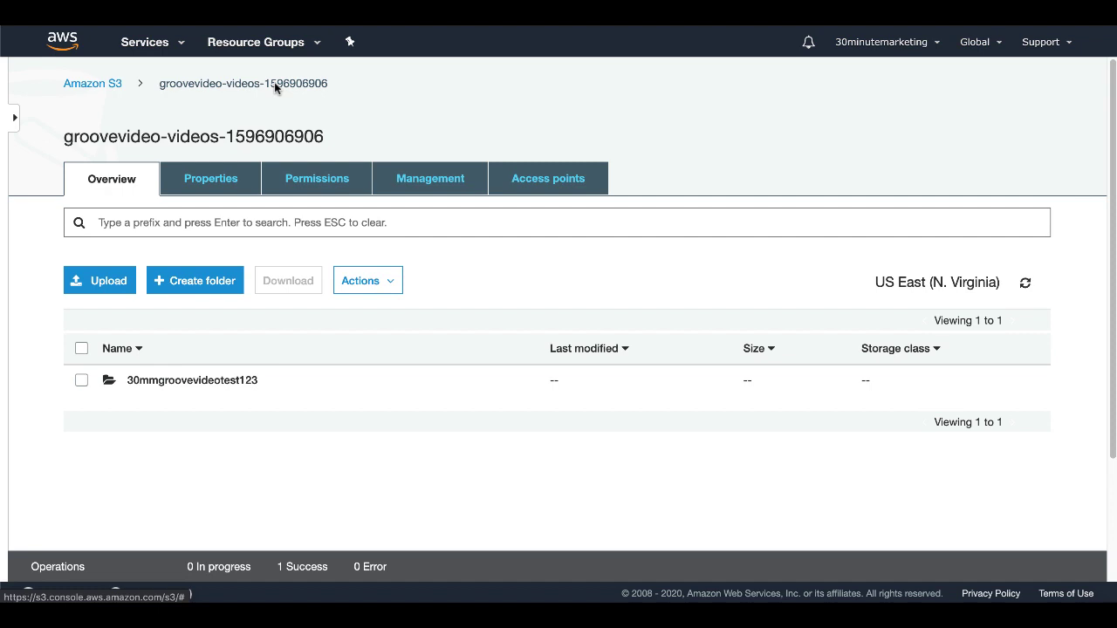
pyautogui.click(115, 87)
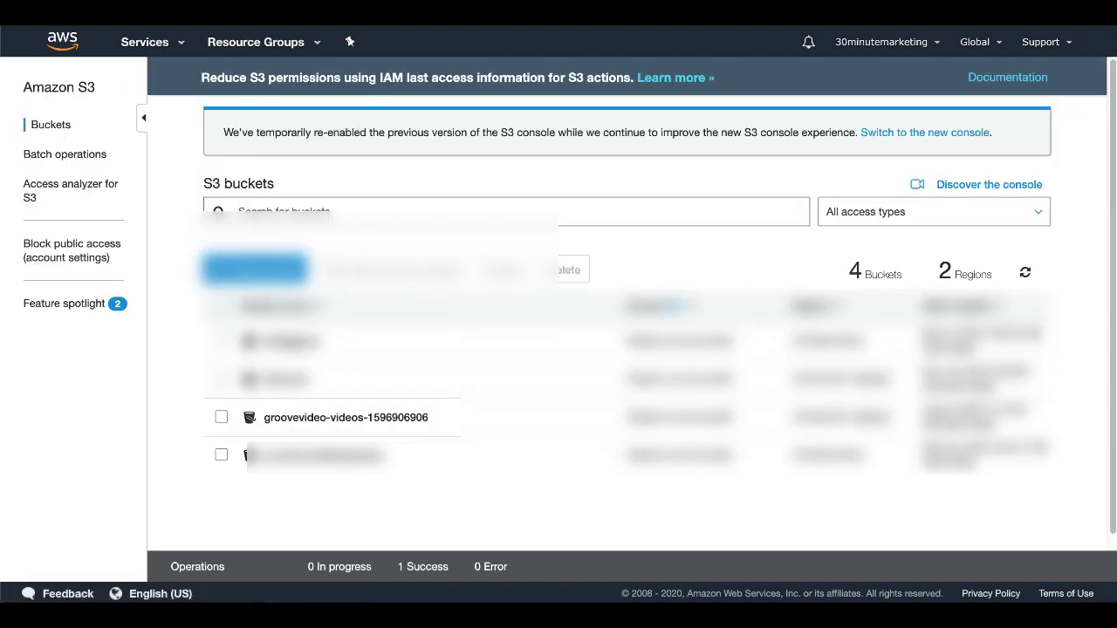
pyautogui.click(344, 419)
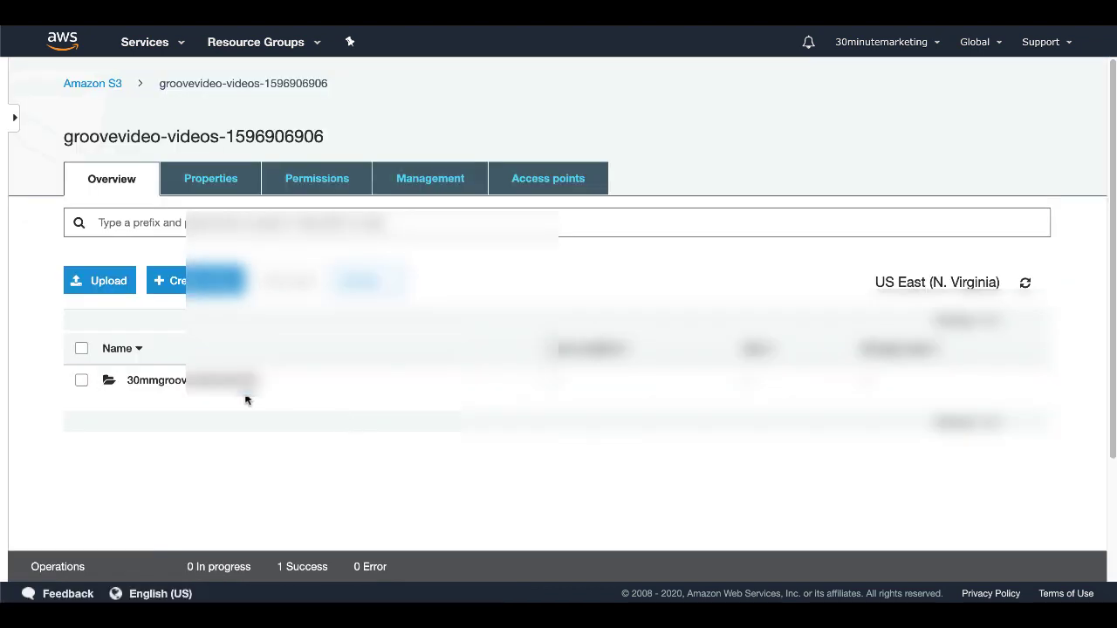
pyautogui.click(221, 389)
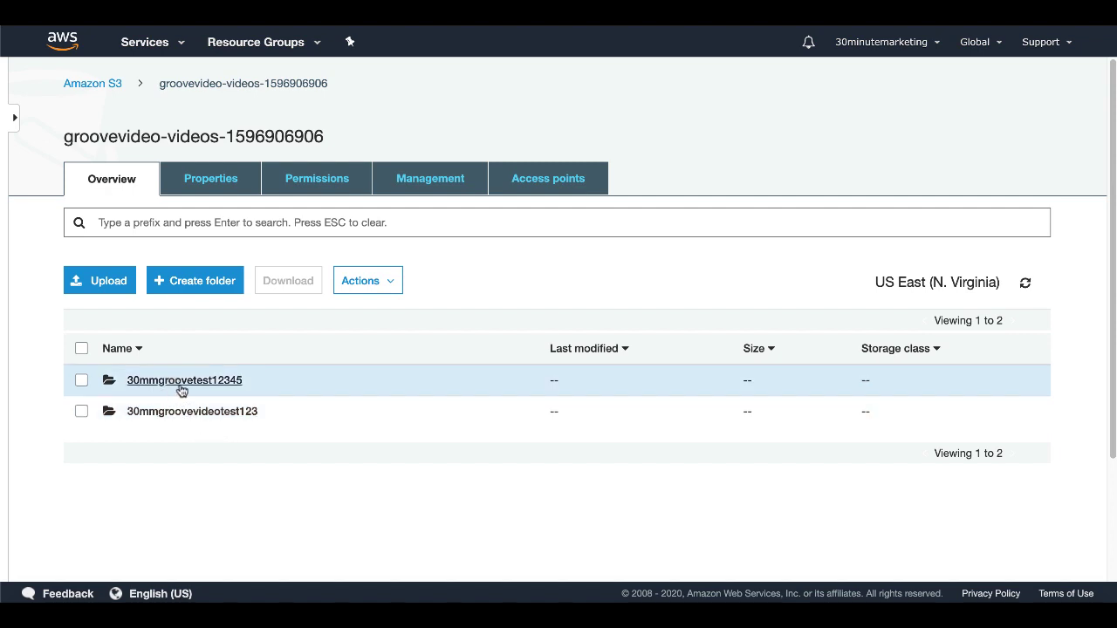
pyautogui.click(200, 381)
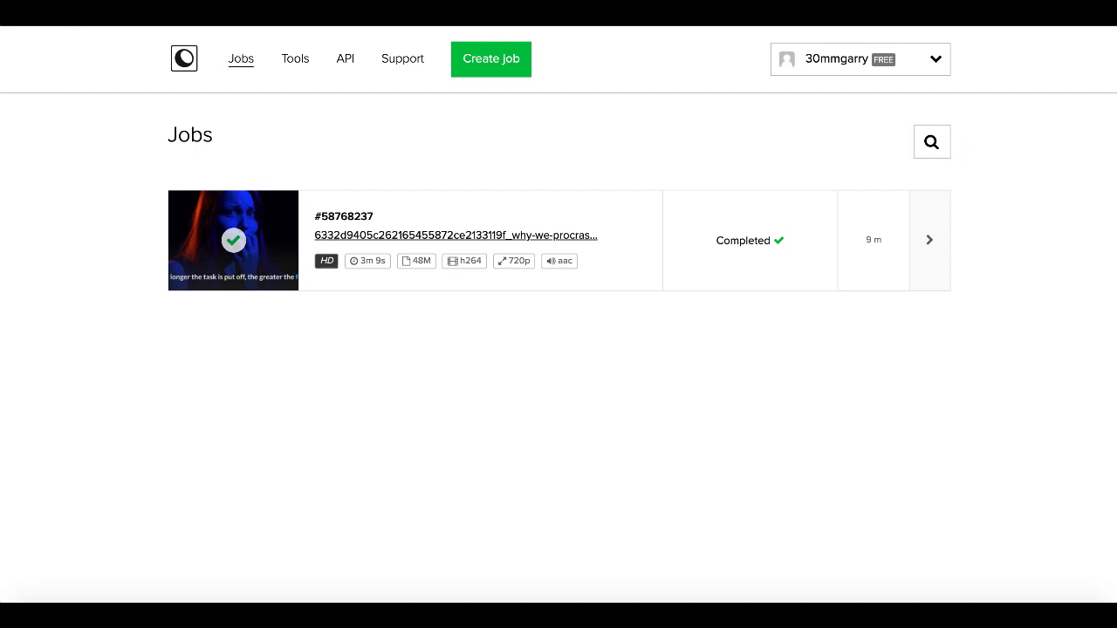
pyautogui.click(240, 59)
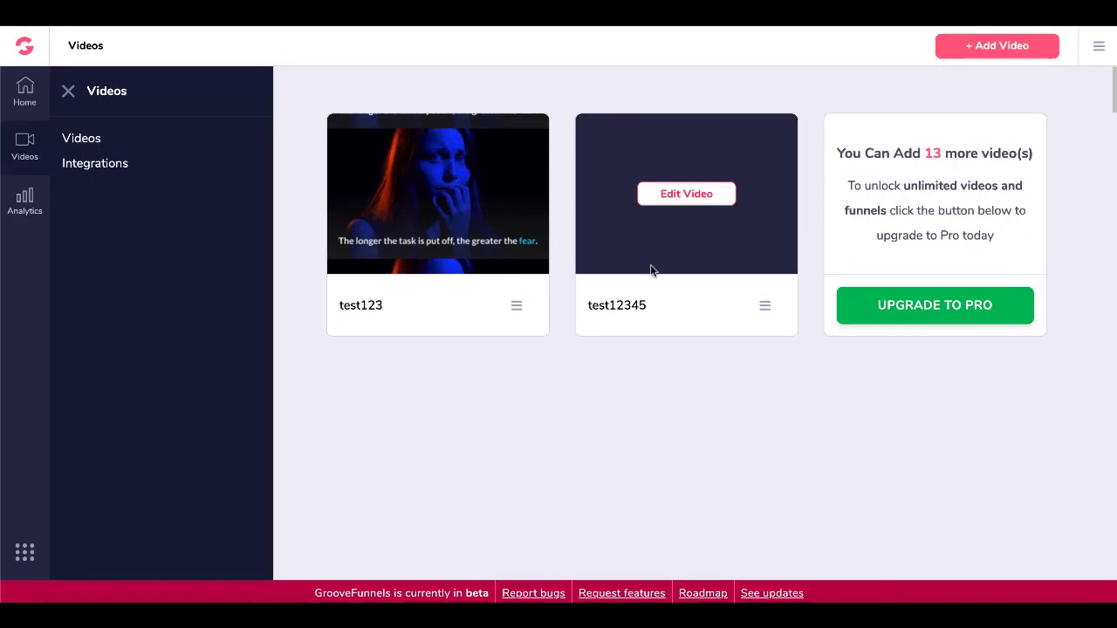
# Copy the test12345 video's embed code, close the Get Video dialog, and open the app switcher.
pyautogui.click(765, 307)
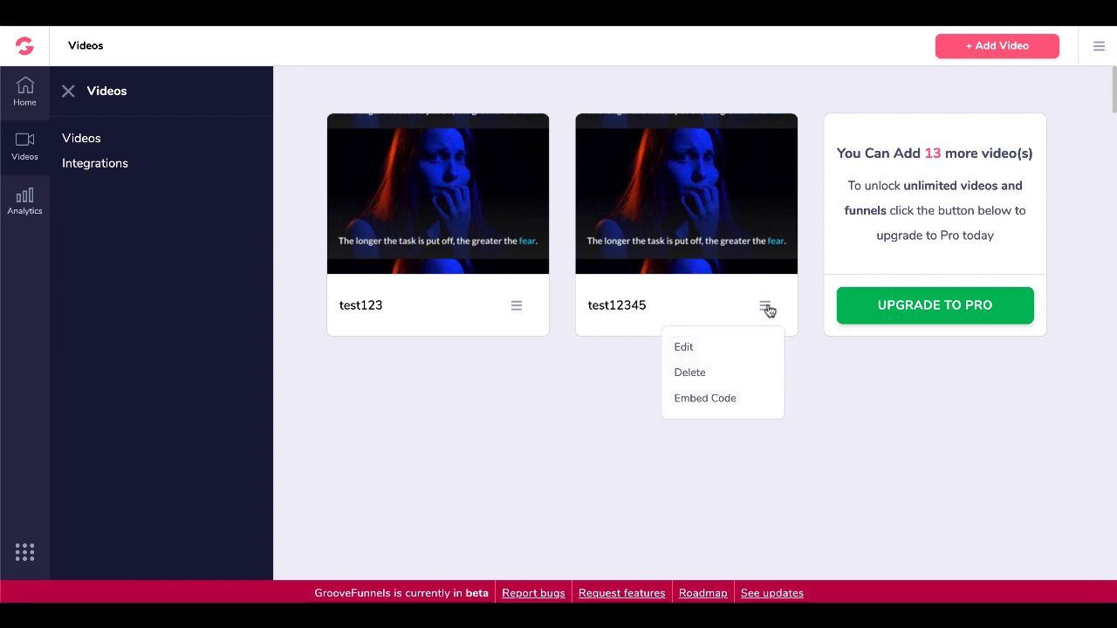
pyautogui.click(719, 401)
pyautogui.click(564, 374)
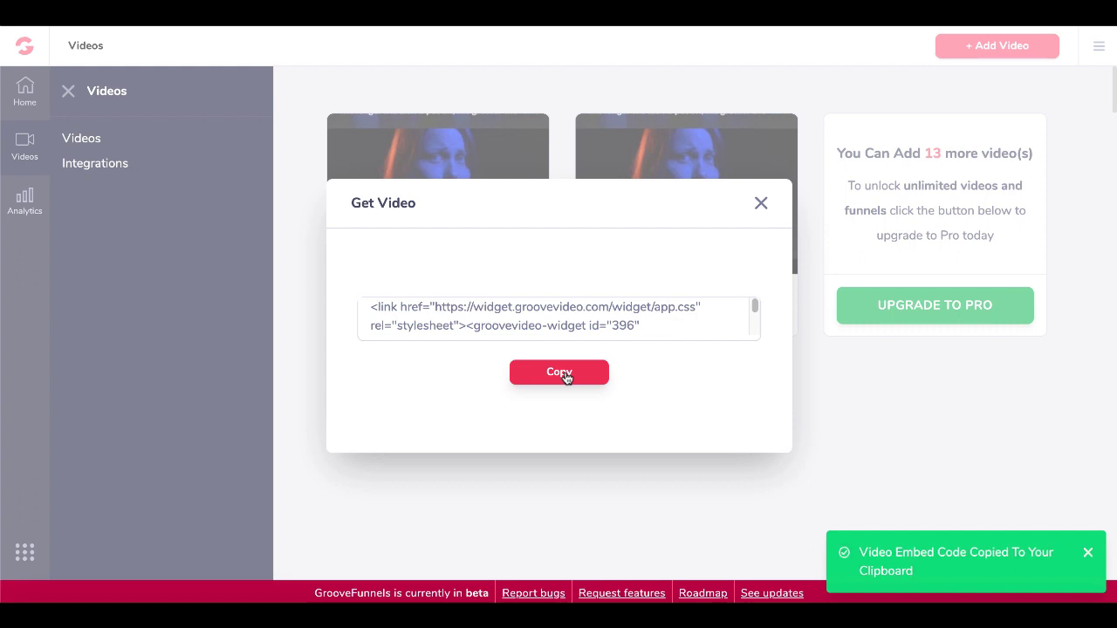
pyautogui.click(760, 204)
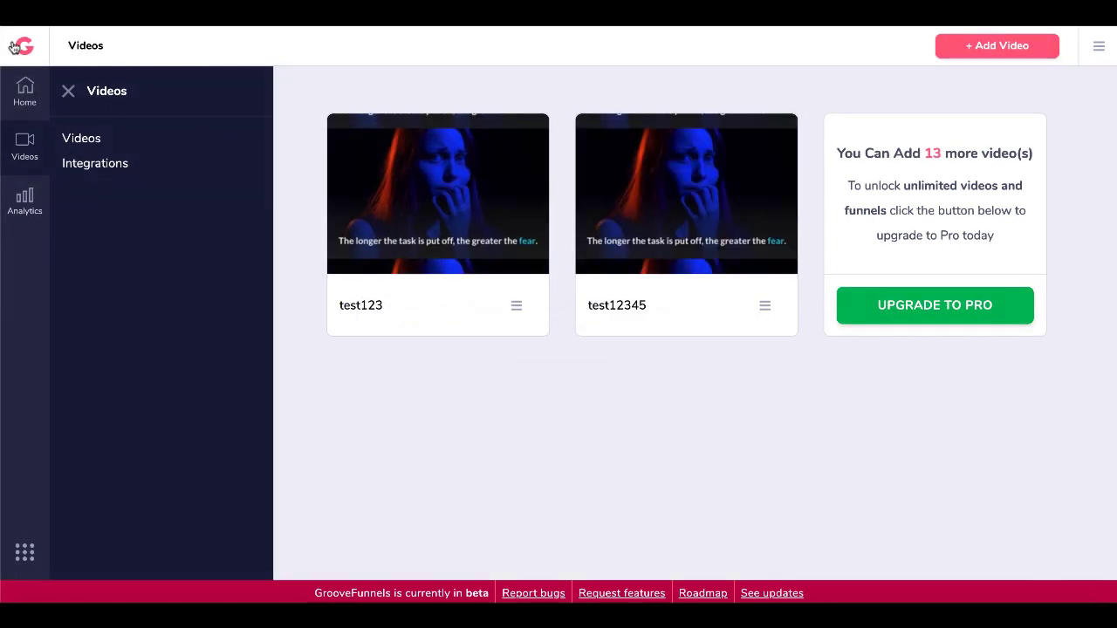
pyautogui.click(26, 51)
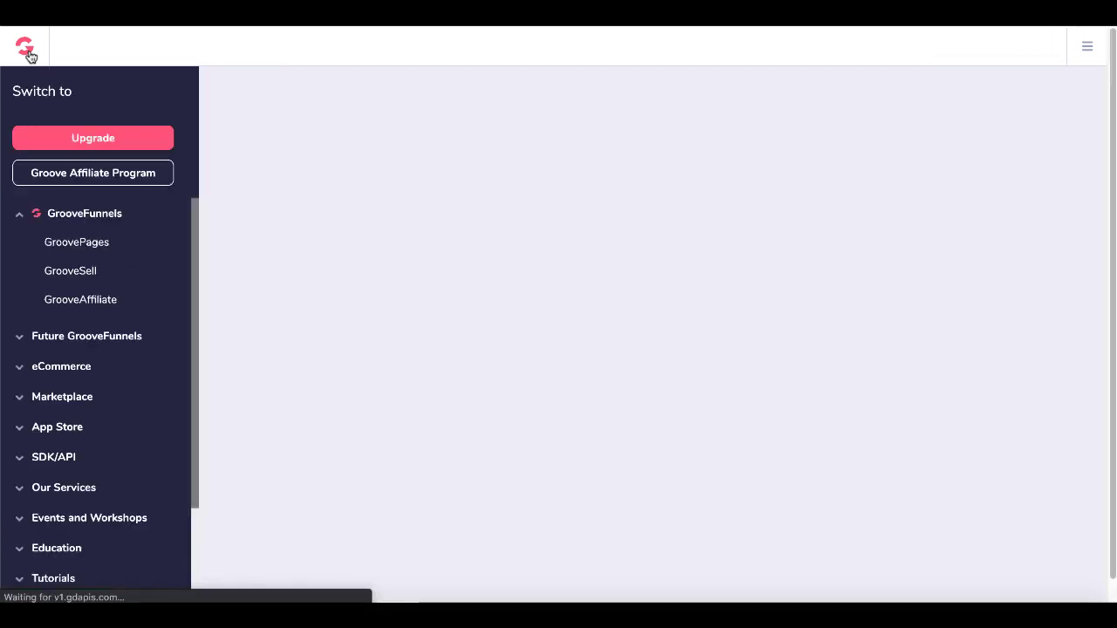
# Open the first GroovePages site's Download Page in the editor and show the Elements panel.
pyautogui.click(74, 247)
pyautogui.click(149, 235)
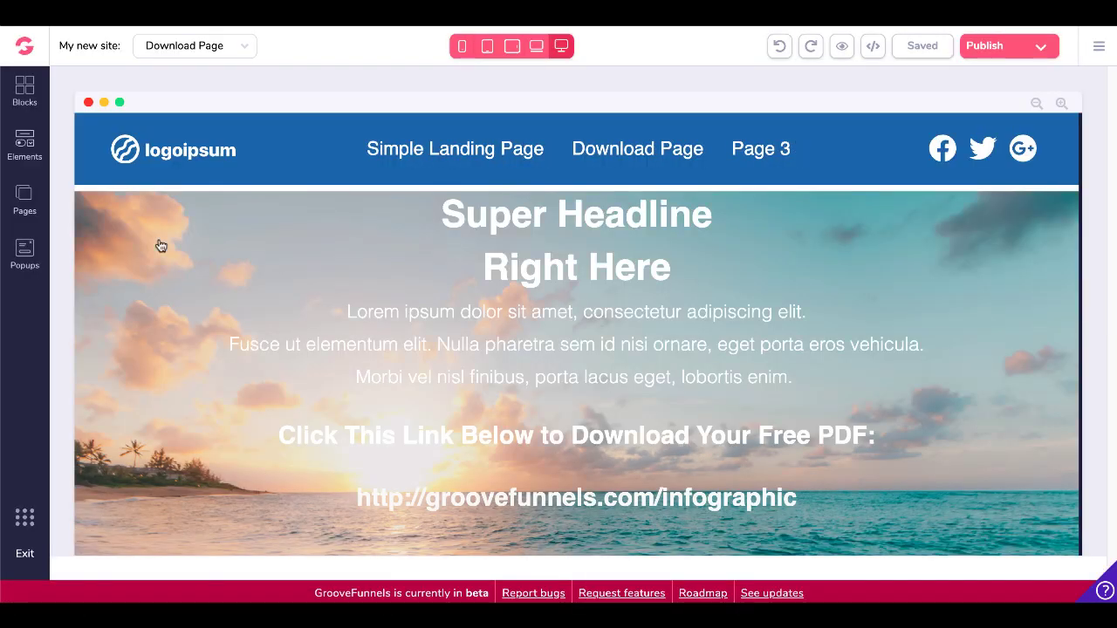
pyautogui.click(25, 149)
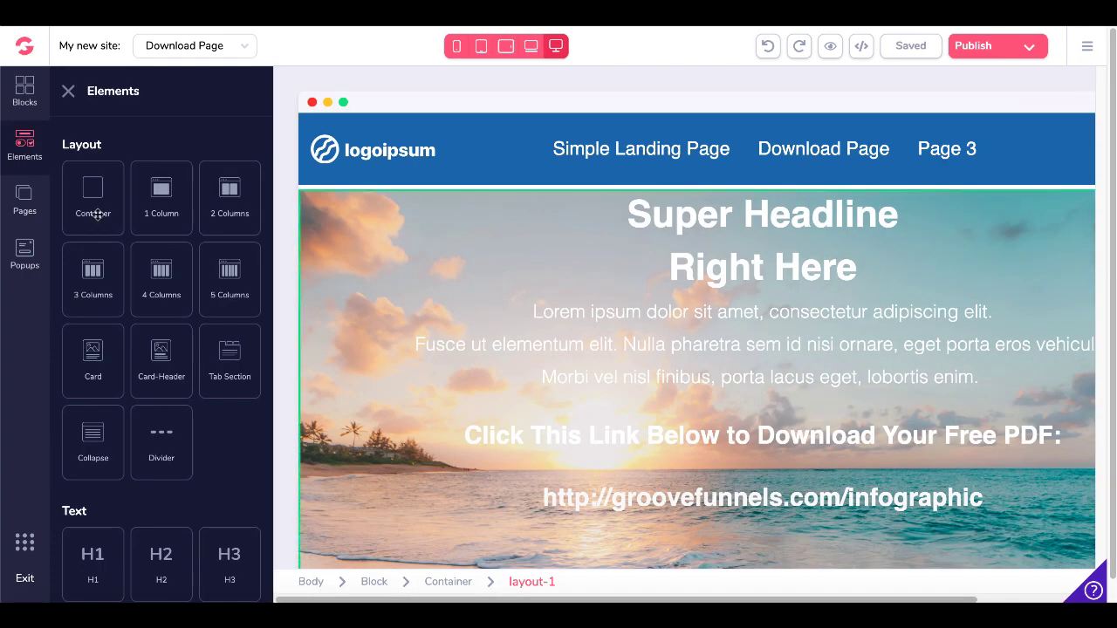
# Place a Code Embed element from the Other group above the navigation bar and select it.
pyautogui.scroll(-1, 201, 373)
pyautogui.scroll(-10, 201, 373)
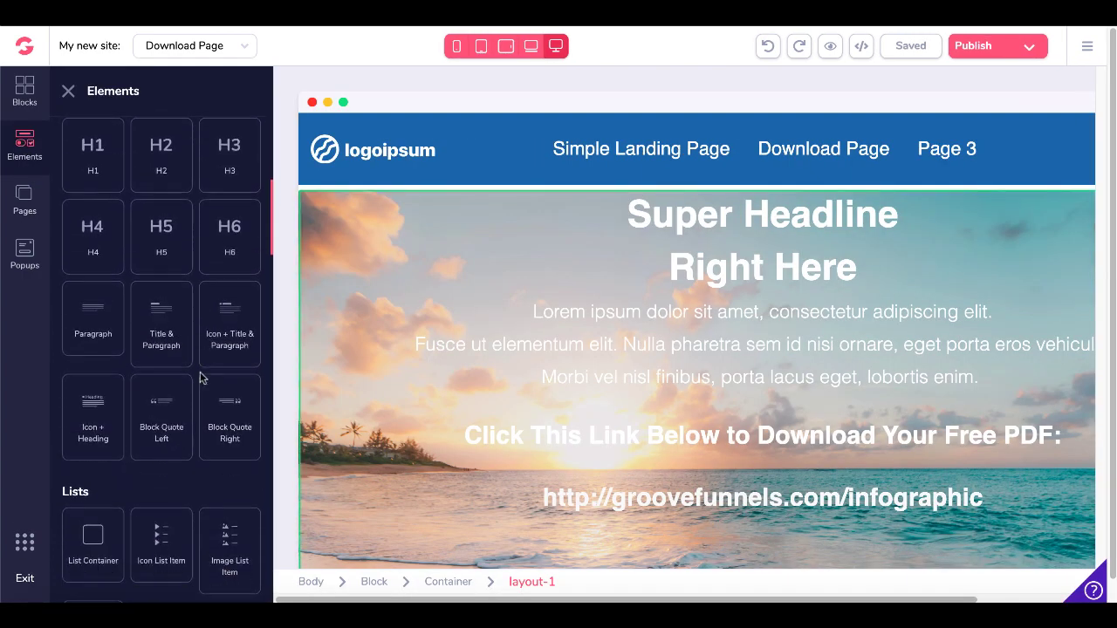
pyautogui.scroll(-3, 200, 377)
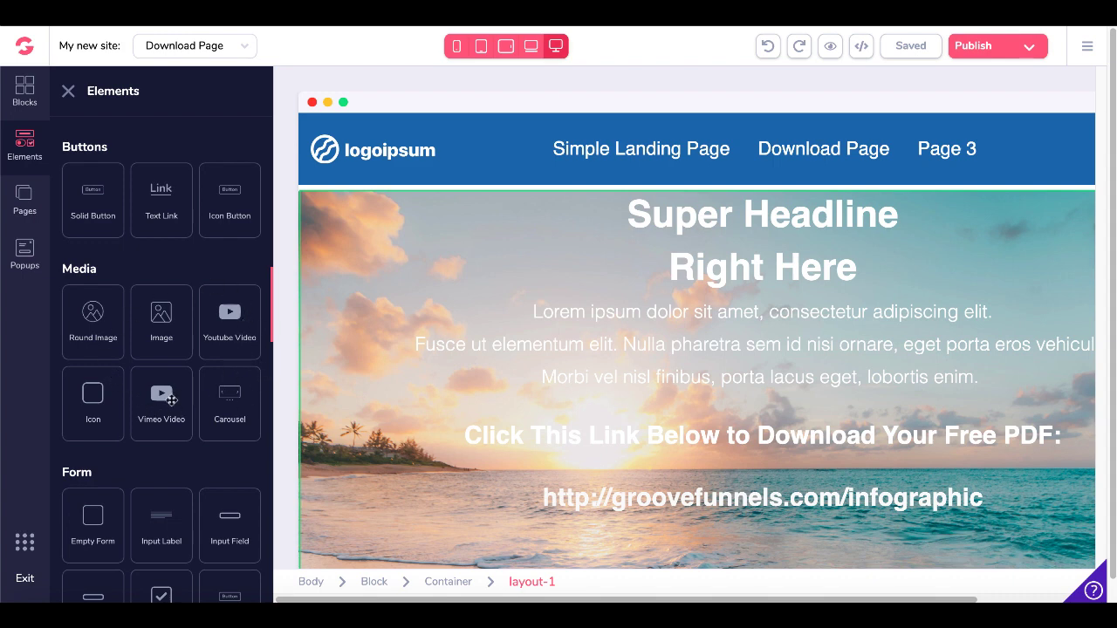
pyautogui.scroll(-5, 171, 399)
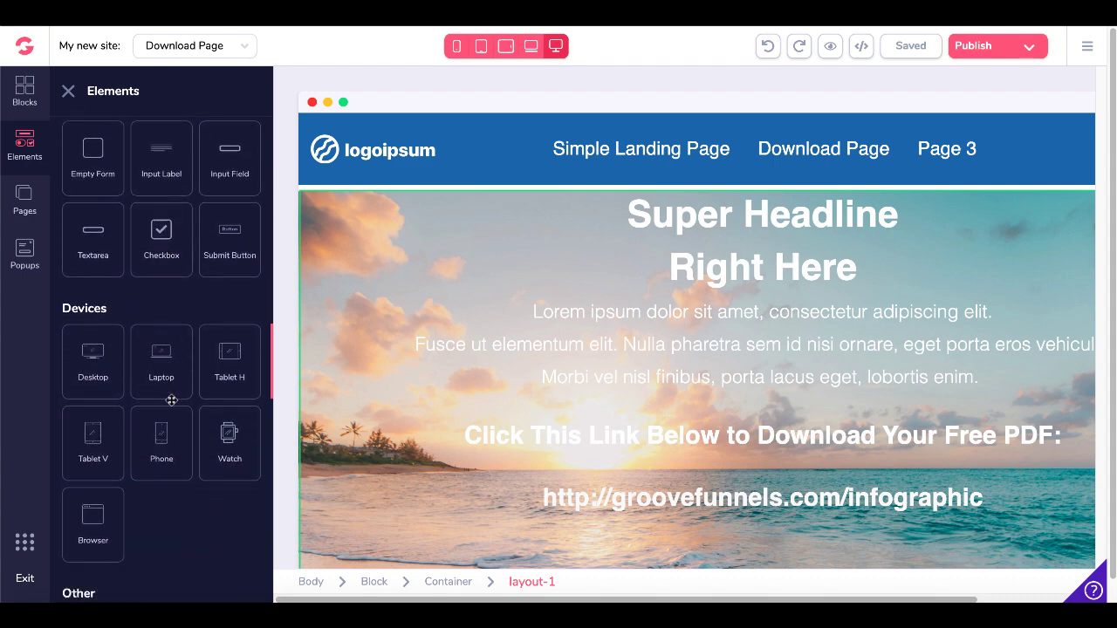
pyautogui.scroll(-3, 171, 399)
pyautogui.moveTo(166, 392); pyautogui.dragTo(605, 187)
pyautogui.click(725, 140)
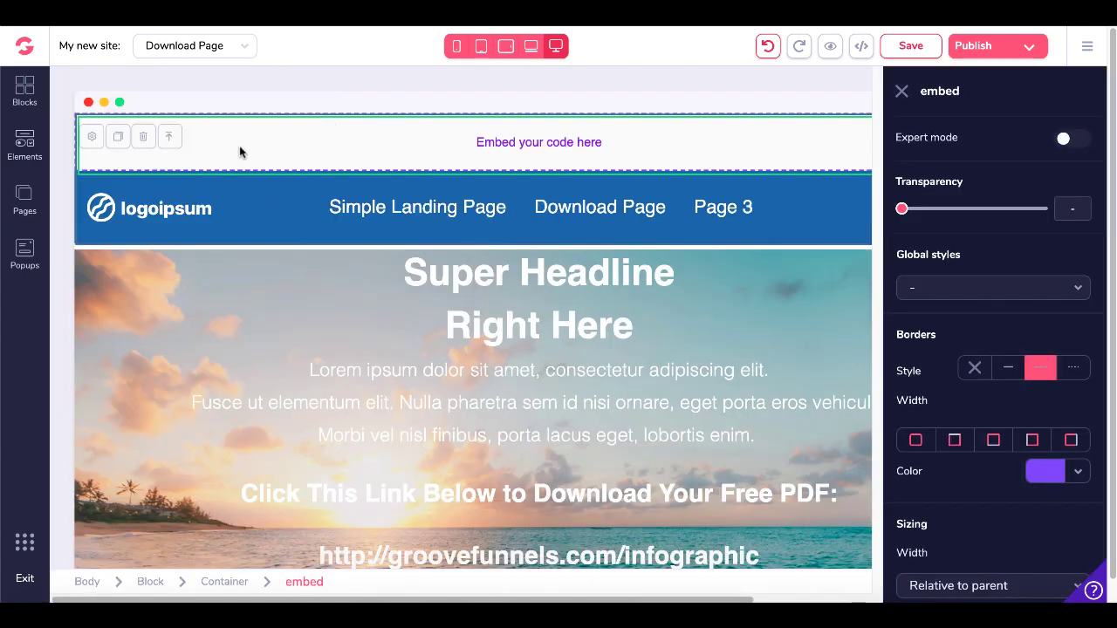
# Paste the copied GrooveVideo widget code into the Code Embed source editor and save it.
pyautogui.click(93, 141)
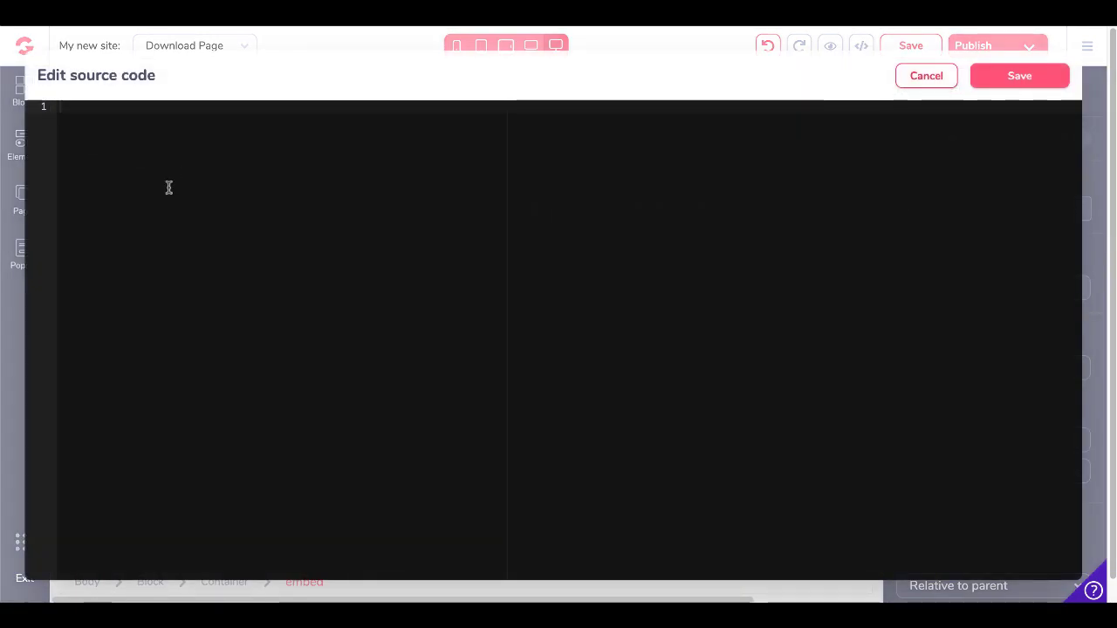
pyautogui.rightClick(168, 187)
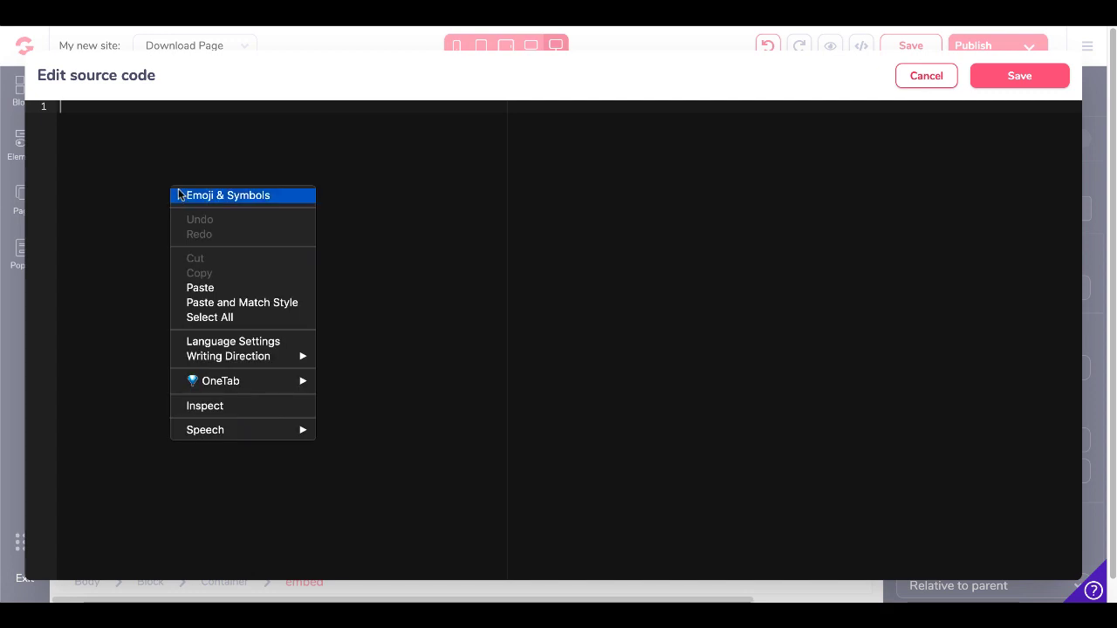
pyautogui.click(215, 288)
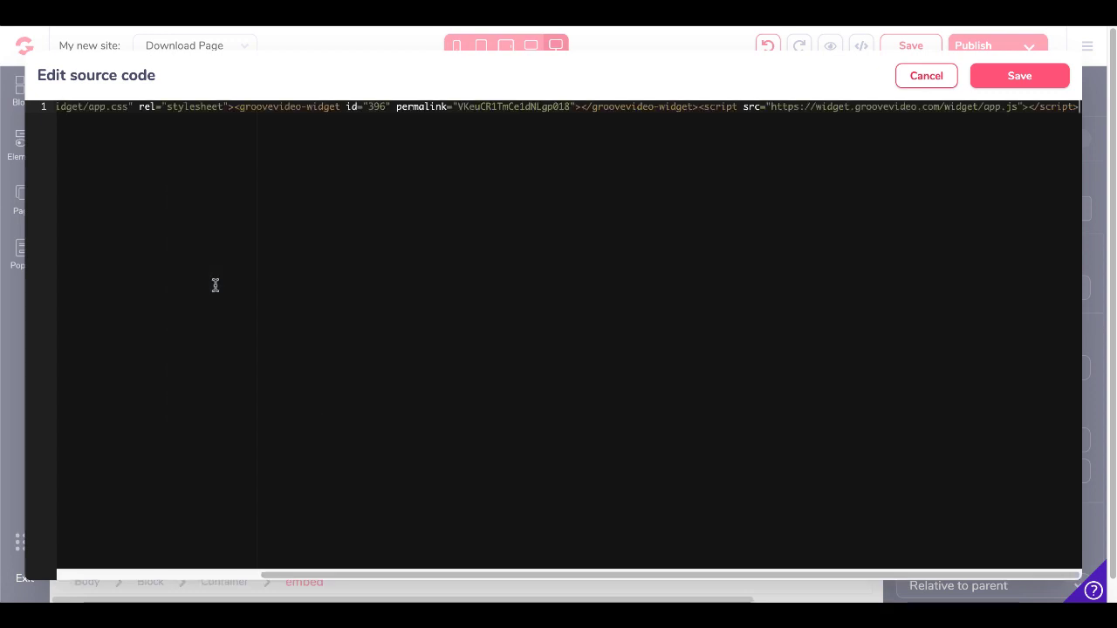
pyautogui.click(1016, 77)
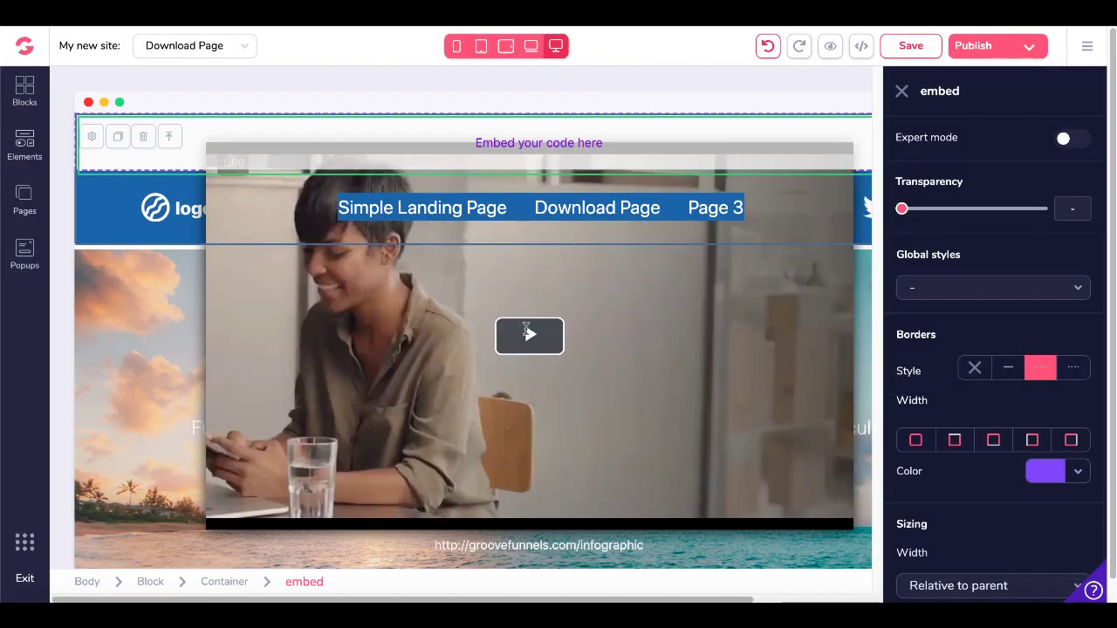
pyautogui.click(1031, 55)
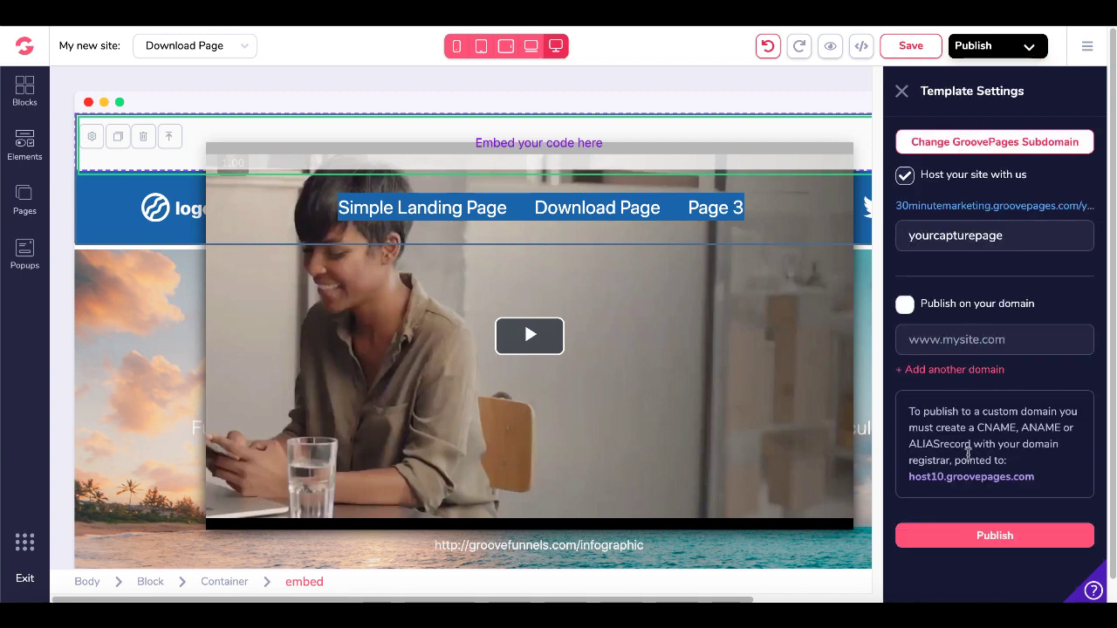
# Publish the Download Page and open the live 30minutemarketing.groovepages.com page in a new tab.
pyautogui.click(969, 541)
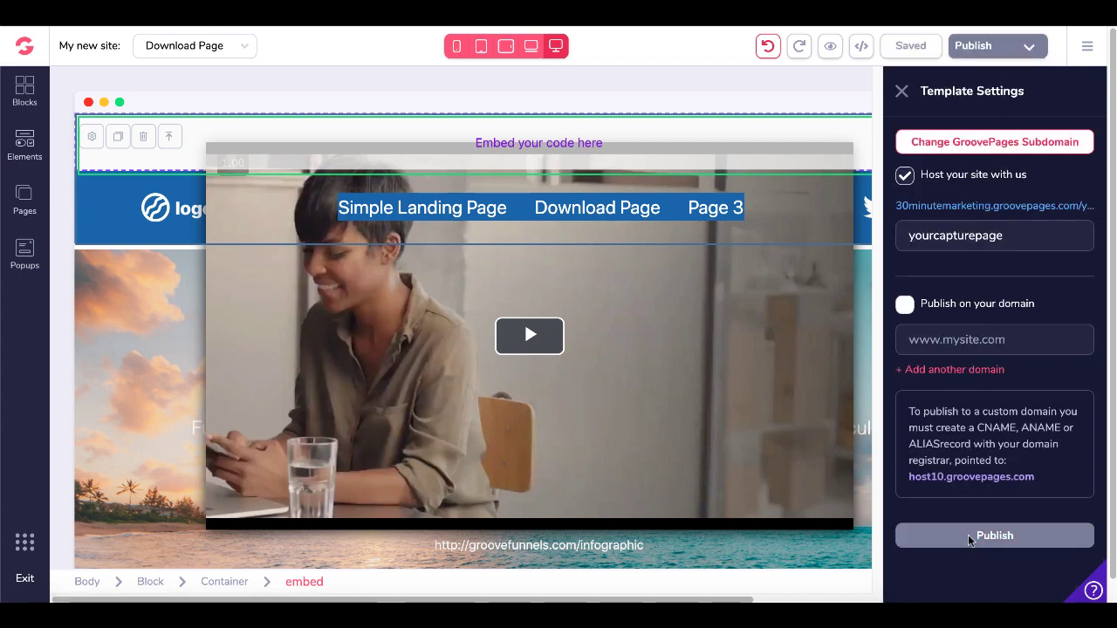
pyautogui.click(961, 207)
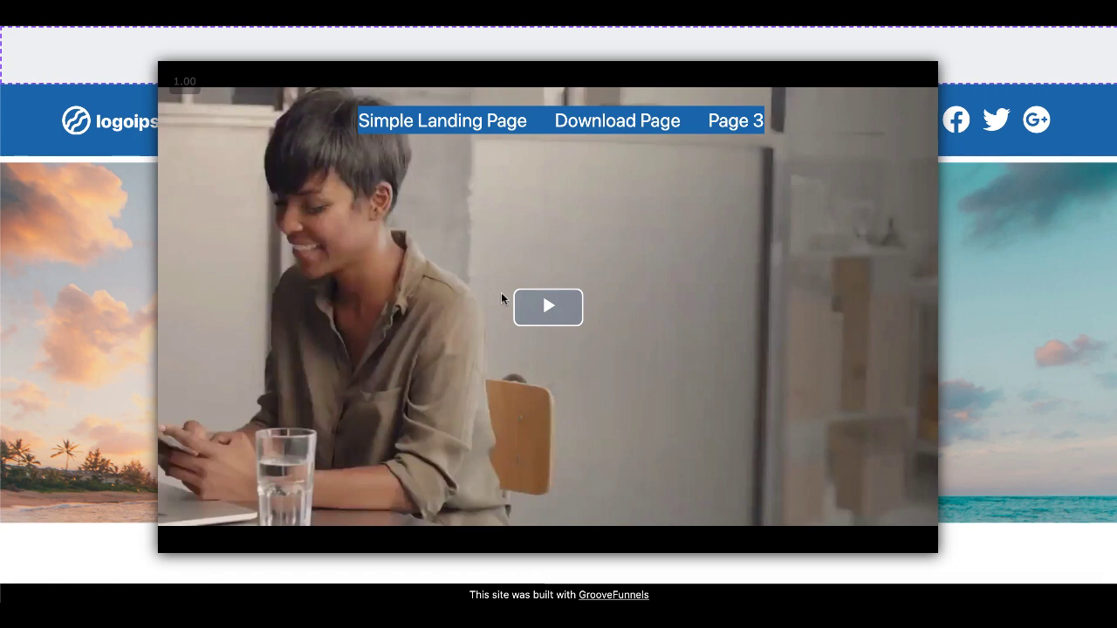
# Play the embedded video, skip the 30 Minute Marketing banner, and pause playback.
pyautogui.click(547, 307)
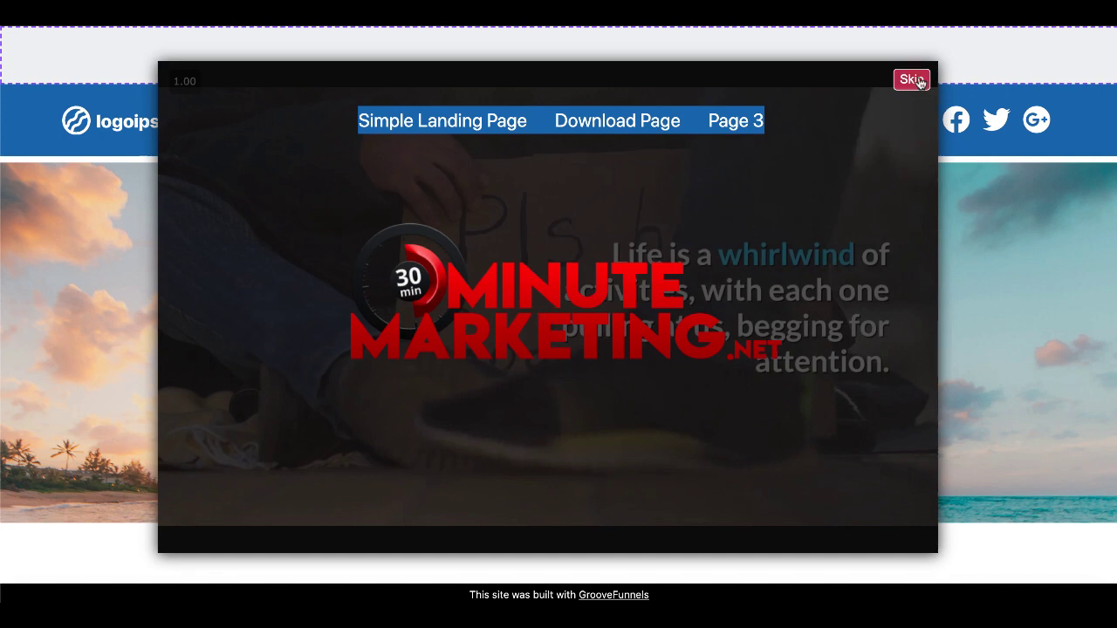
pyautogui.click(912, 80)
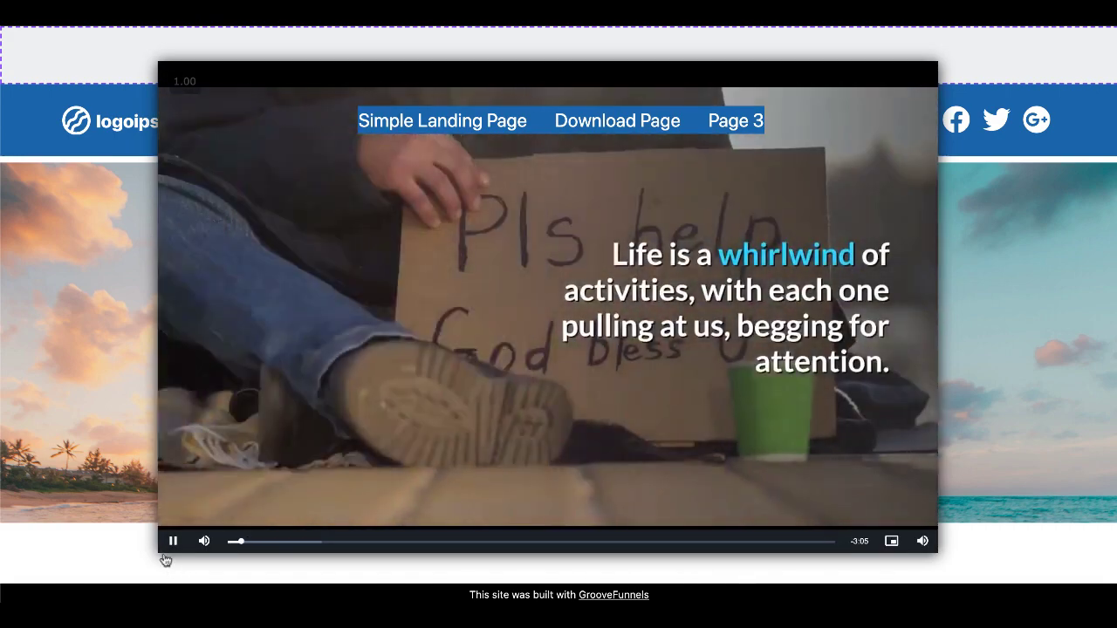
pyautogui.click(172, 541)
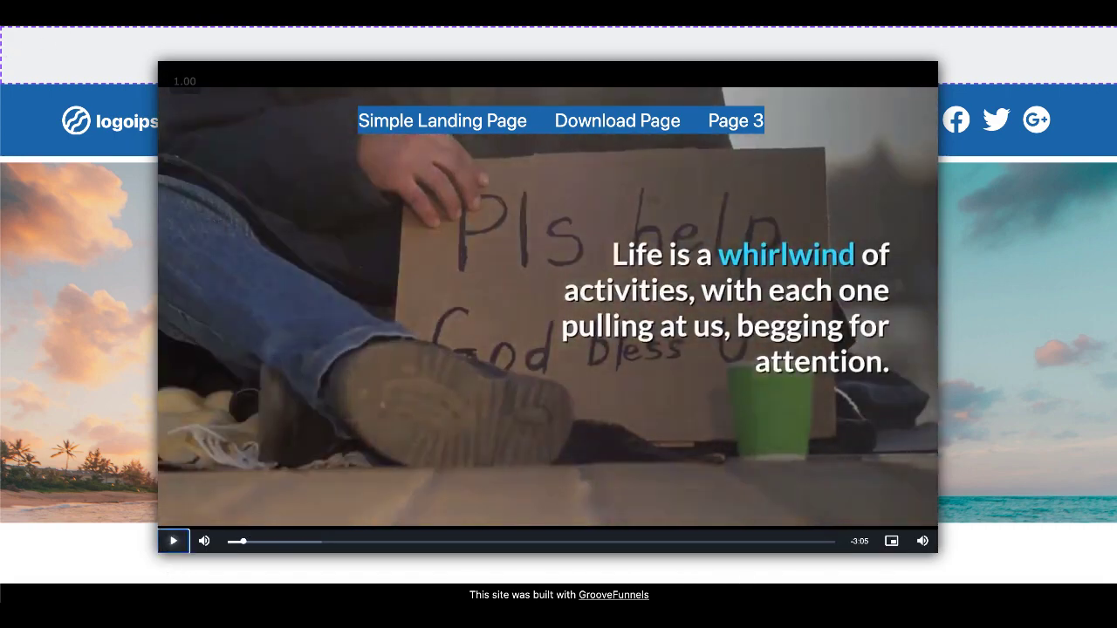
# Reload the live page, replay the video, follow the banner link to 30minutemarketing.net, then pause.
pyautogui.press('F5')
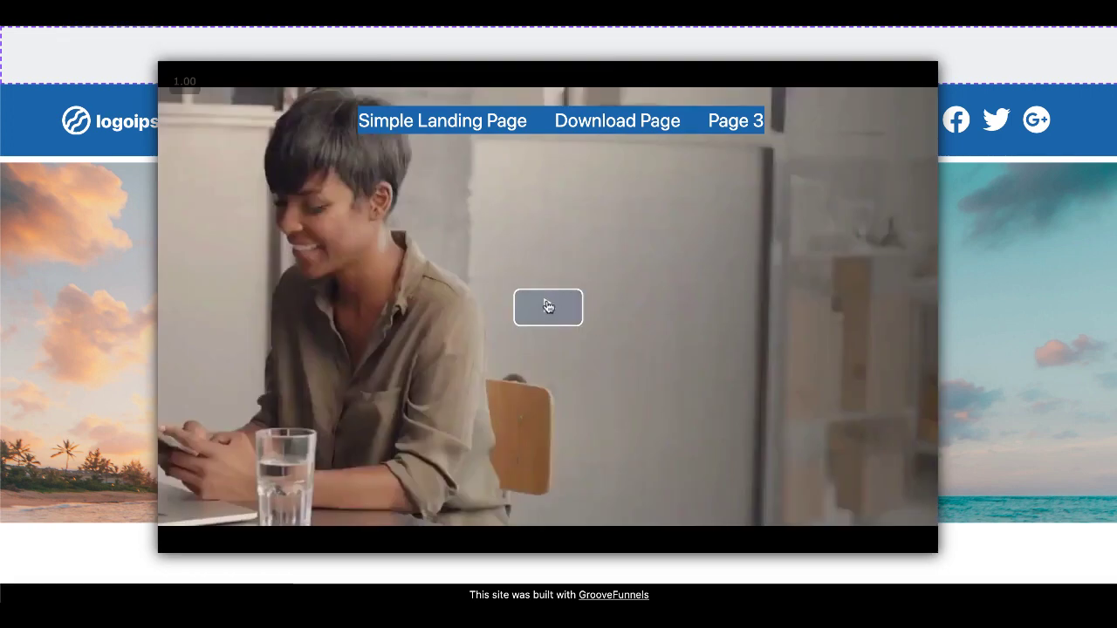
pyautogui.click(548, 306)
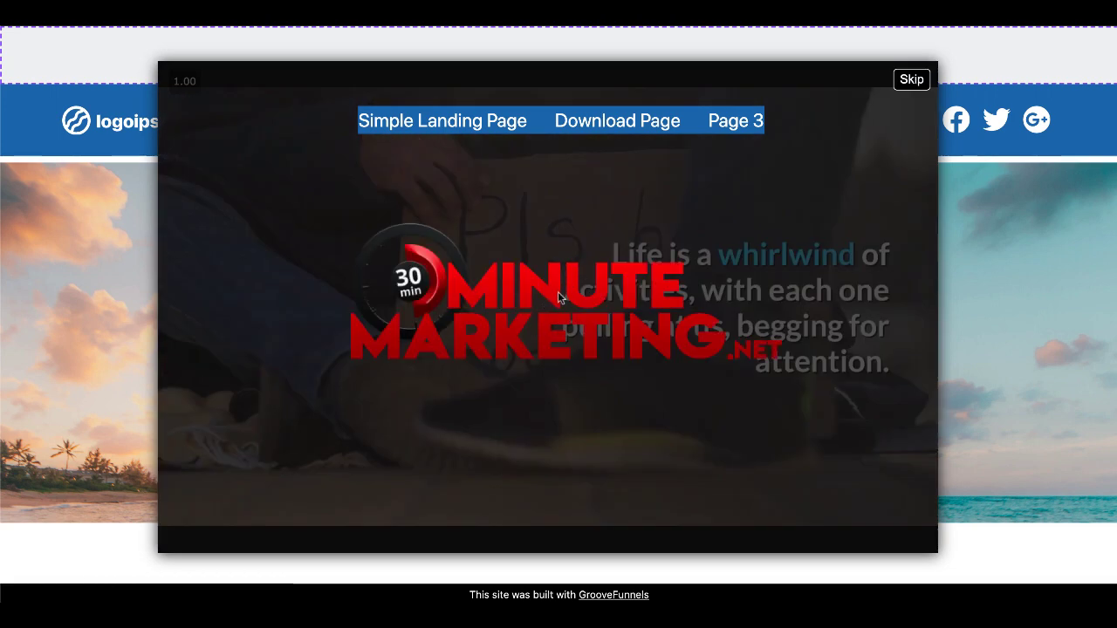
pyautogui.click(553, 316)
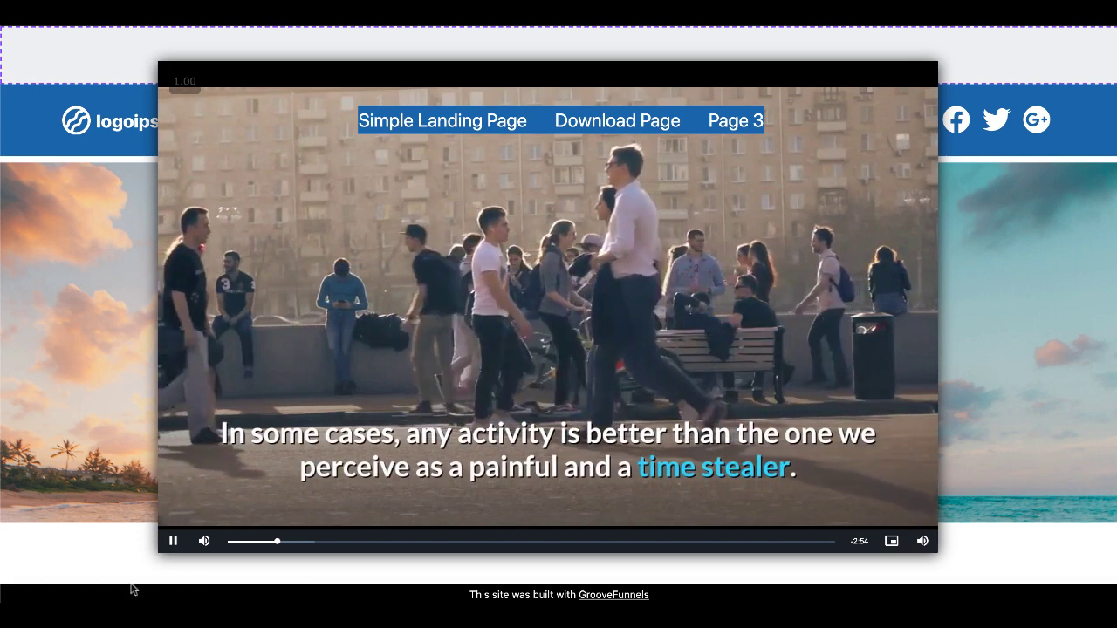
pyautogui.click(173, 543)
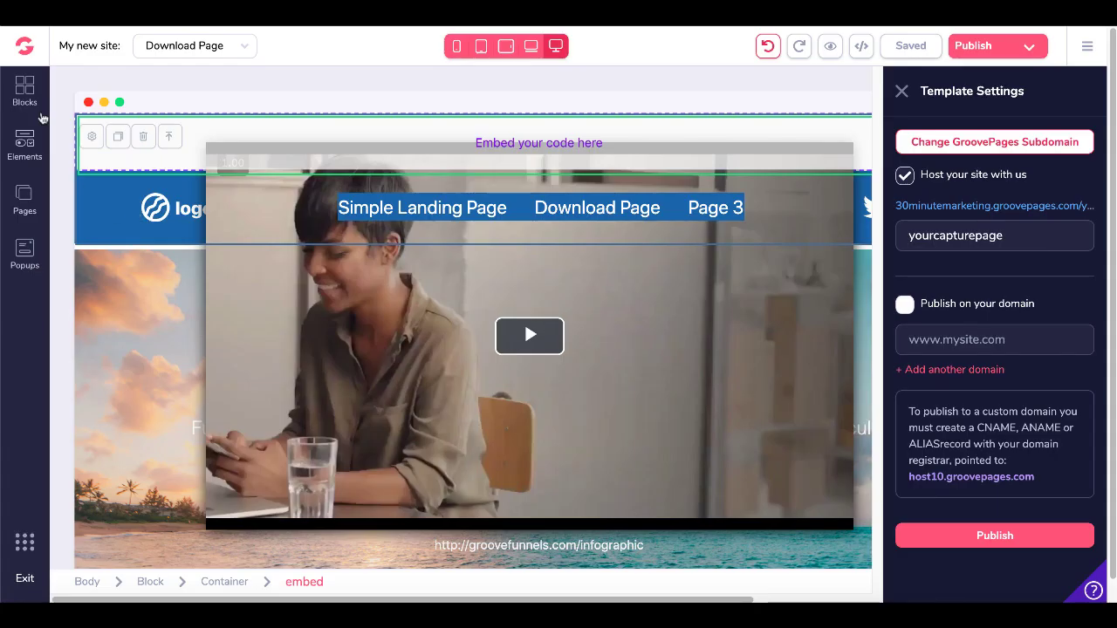
# Switch to GrooveVideo and view the Analytics table for test123 and test12345.
pyautogui.click(24, 47)
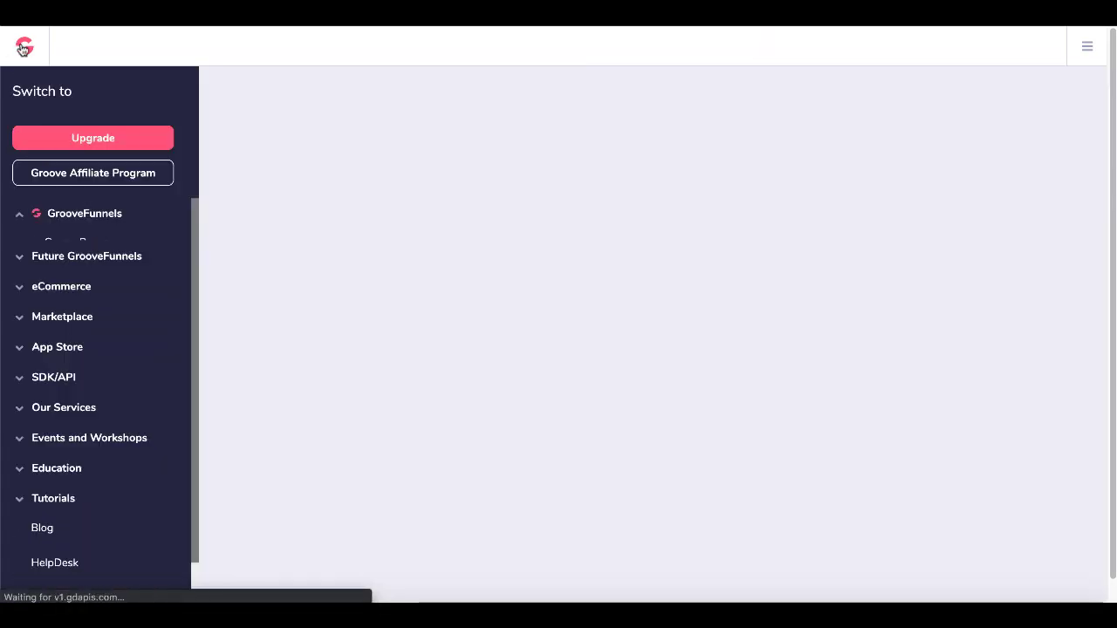
pyautogui.click(76, 386)
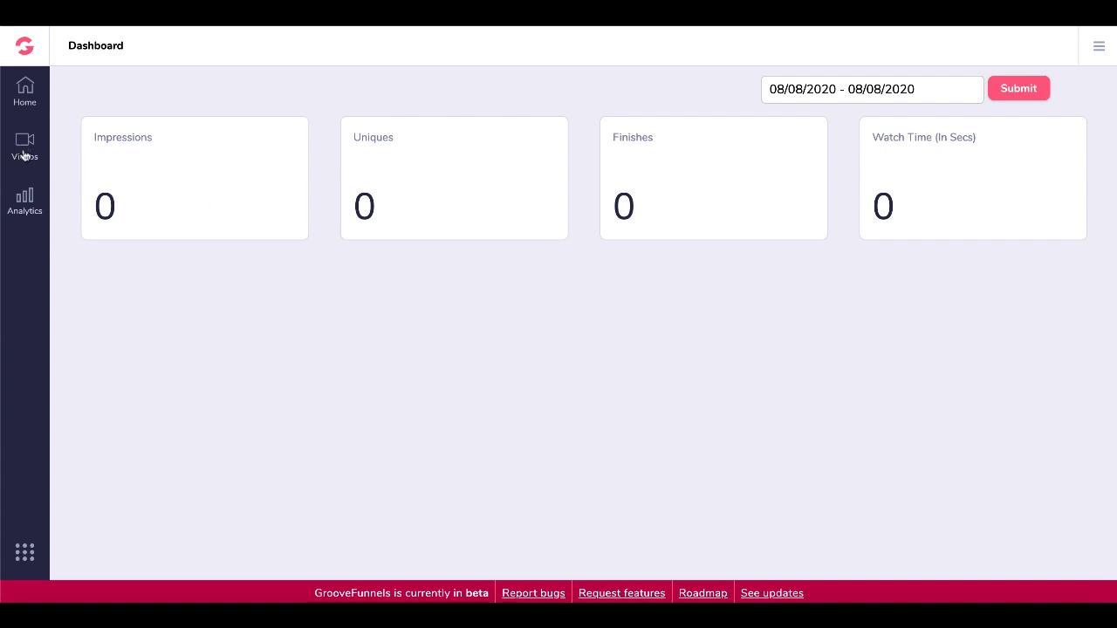
pyautogui.click(33, 196)
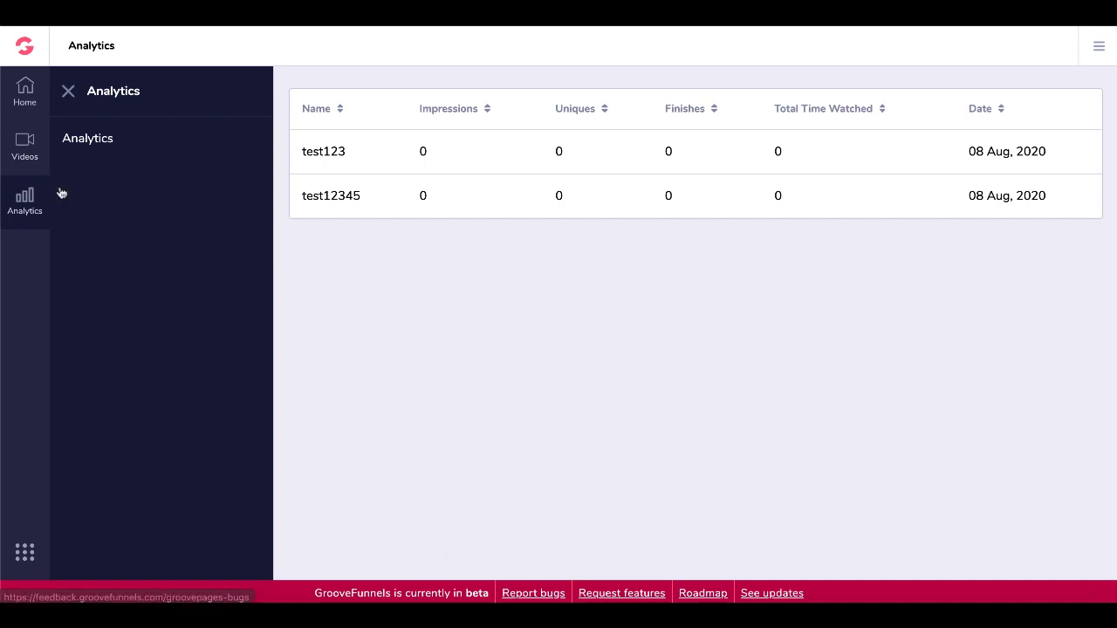
# Return to the Videos list and attempt Edit Video on test12345, triggering the Upgrade to PRO dialog.
pyautogui.click(24, 144)
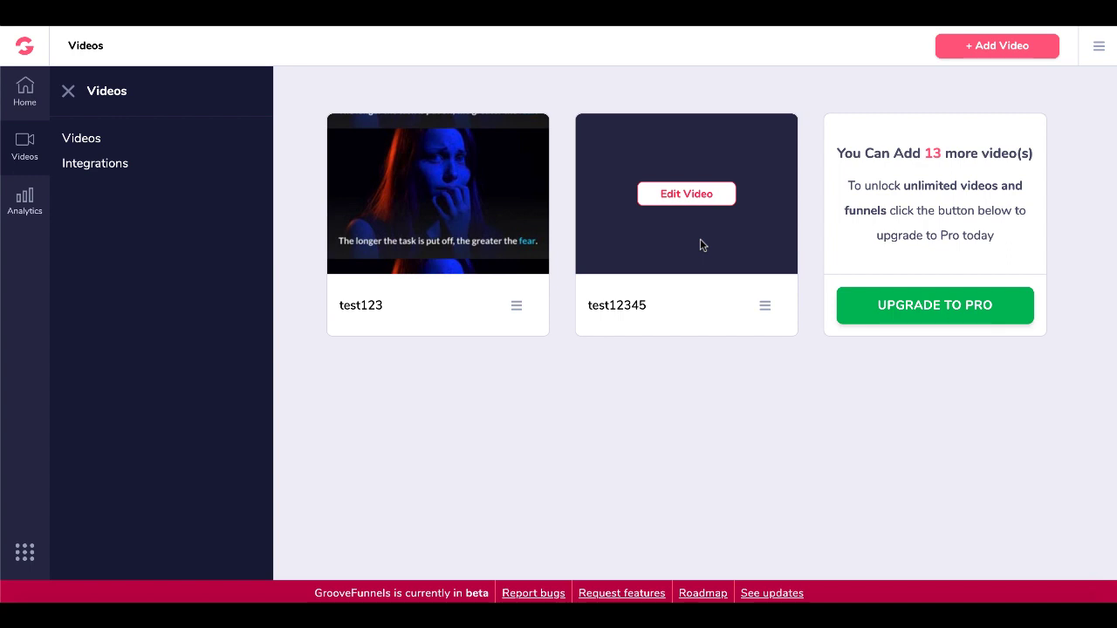
pyautogui.click(861, 314)
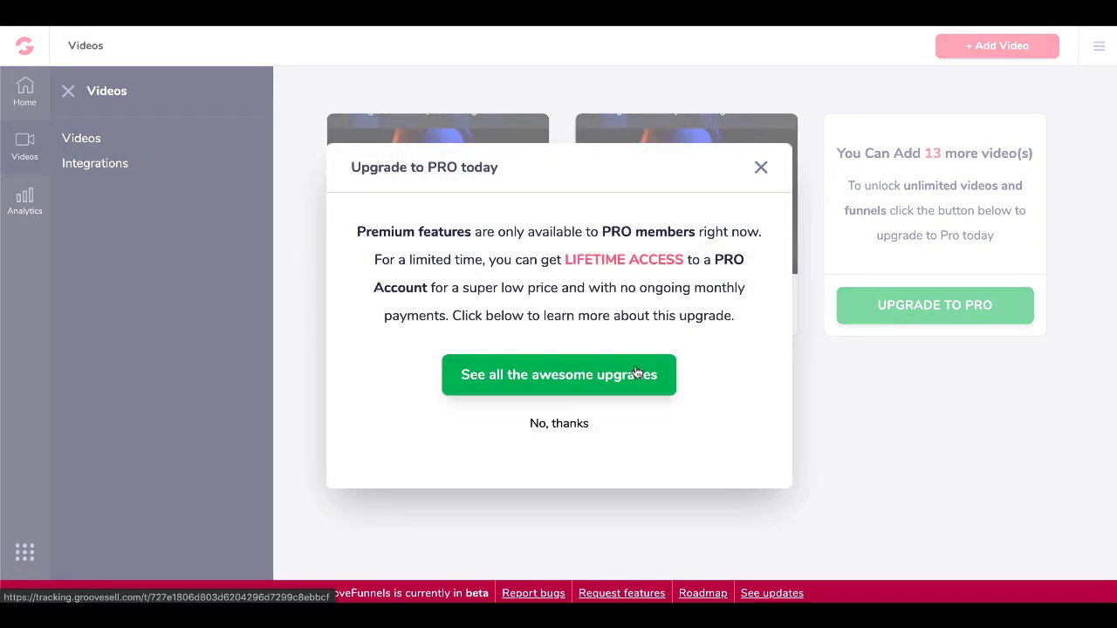